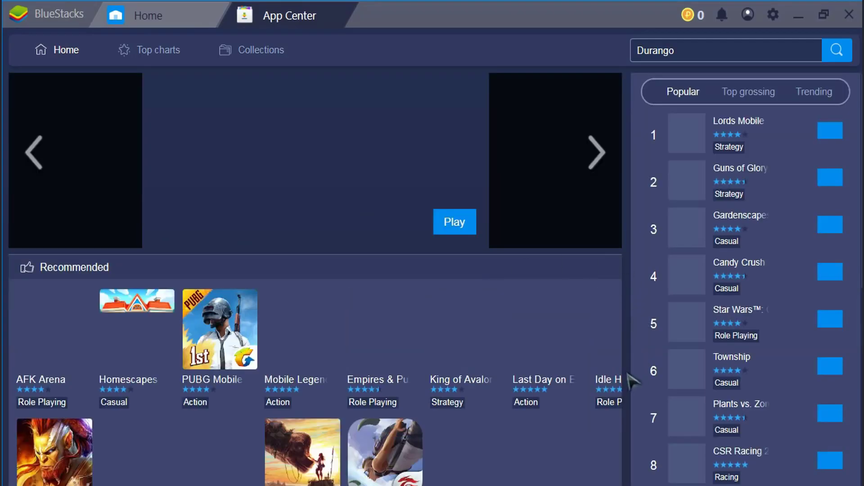
Browse the App Center's banners, recommended games and collections, and view the Top grossing and Trending charts.
scroll(629, 382, down, 5)
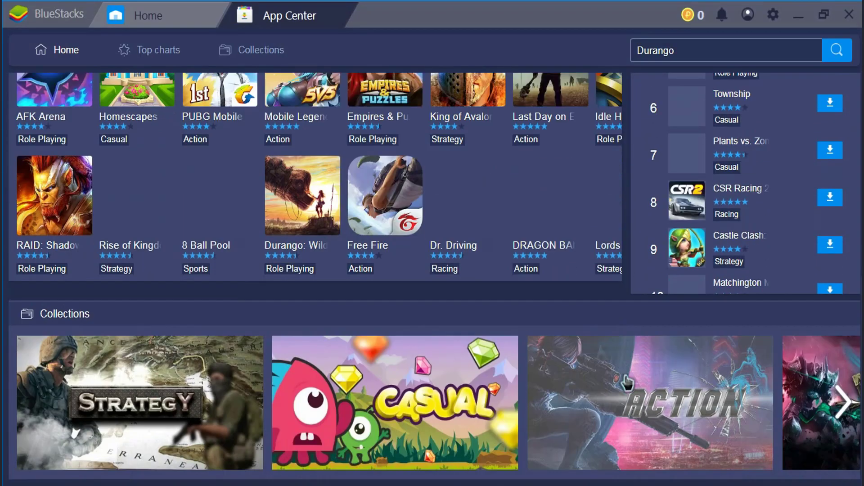
scroll(627, 383, up, 5)
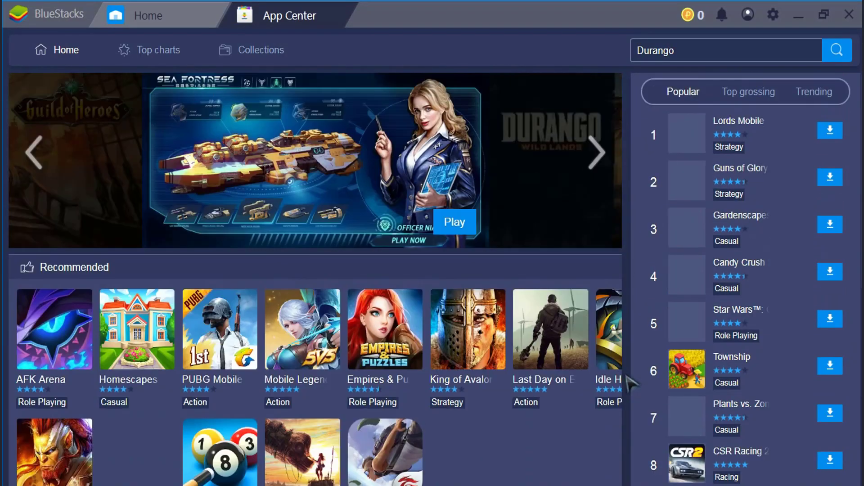
click(598, 155)
scroll(284, 392, down, 5)
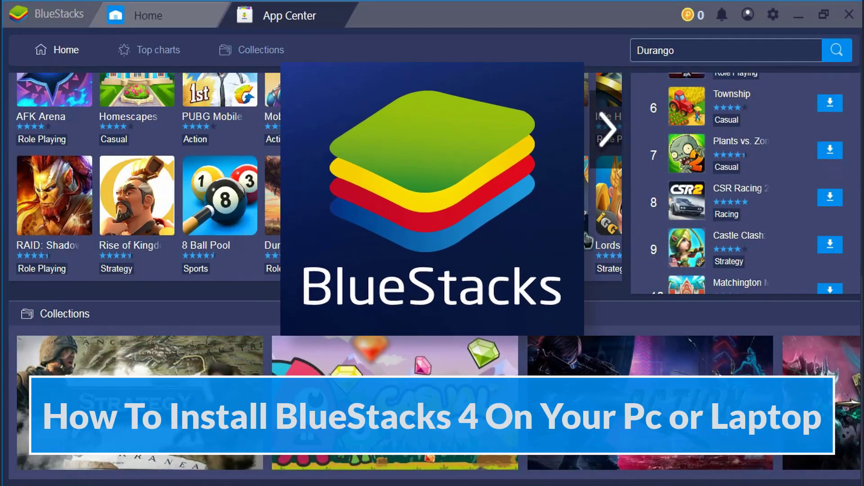
scroll(587, 238, up, 5)
scroll(587, 238, down, 2)
scroll(688, 288, down, 3)
scroll(761, 135, up, 5)
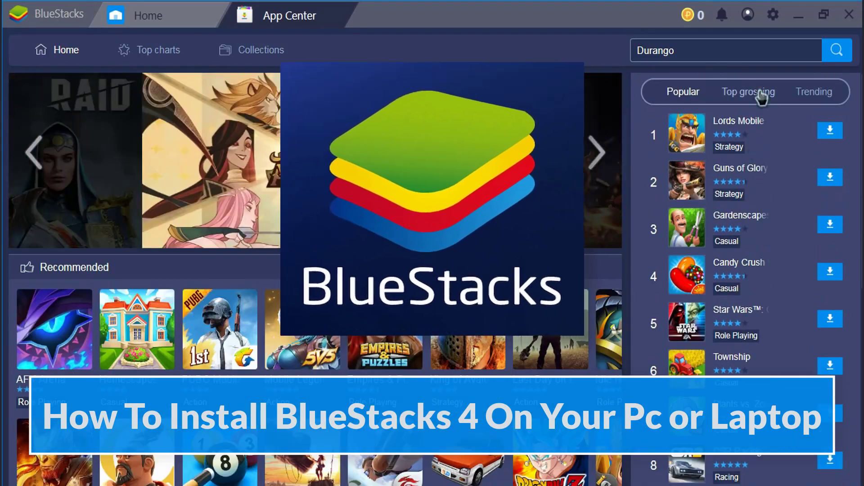
click(760, 94)
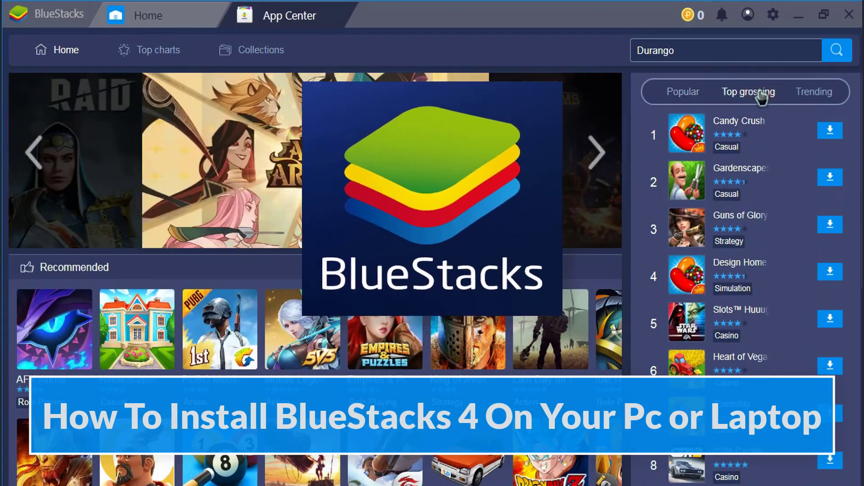
click(824, 94)
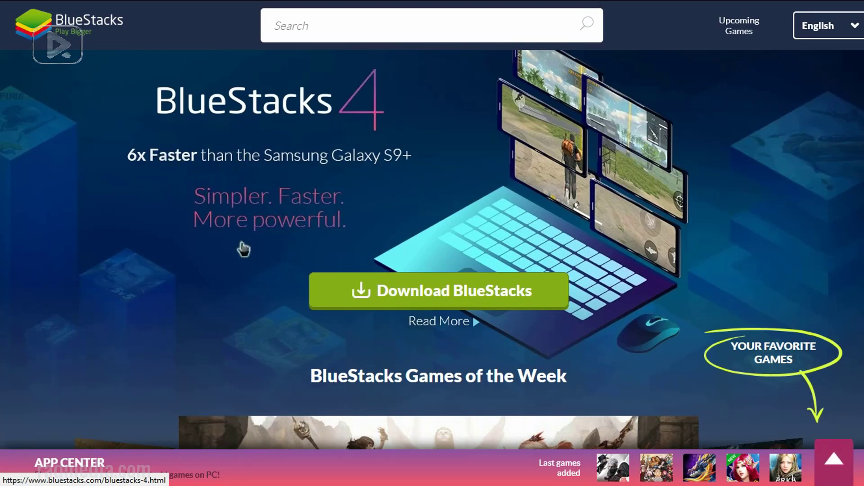
Examine the BlueStacks 4 homepage from the Games of the Week through the Android N, YouTuber and gaming device feature sections.
scroll(243, 249, down, 6)
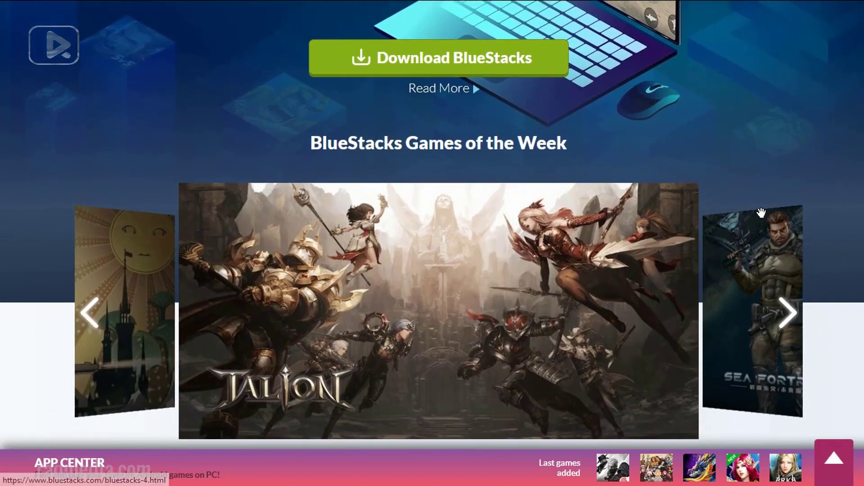
scroll(853, 265, down, 7)
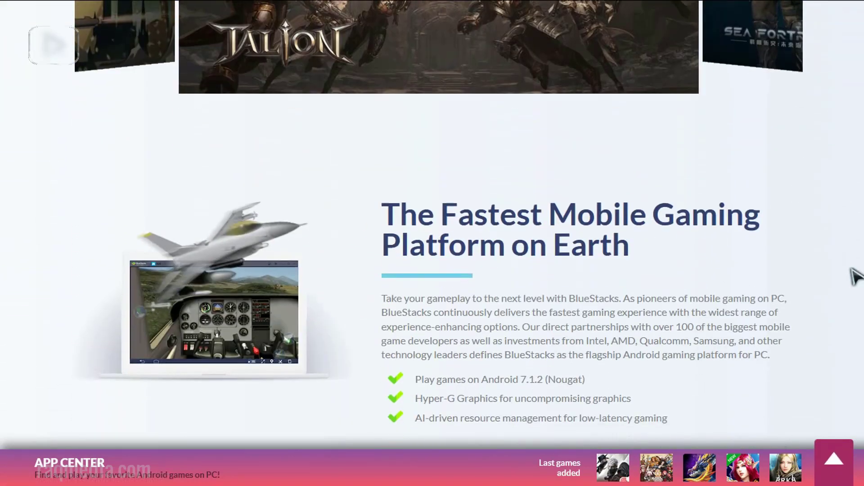
scroll(853, 276, down, 5)
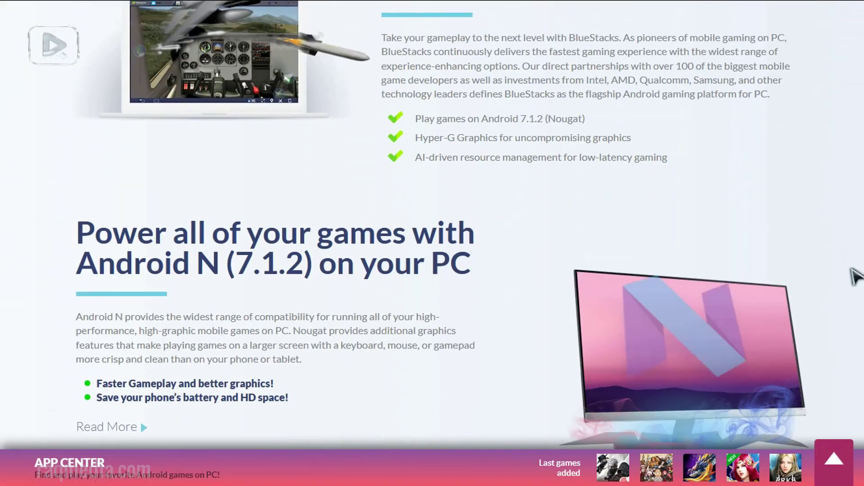
scroll(854, 275, up, 3)
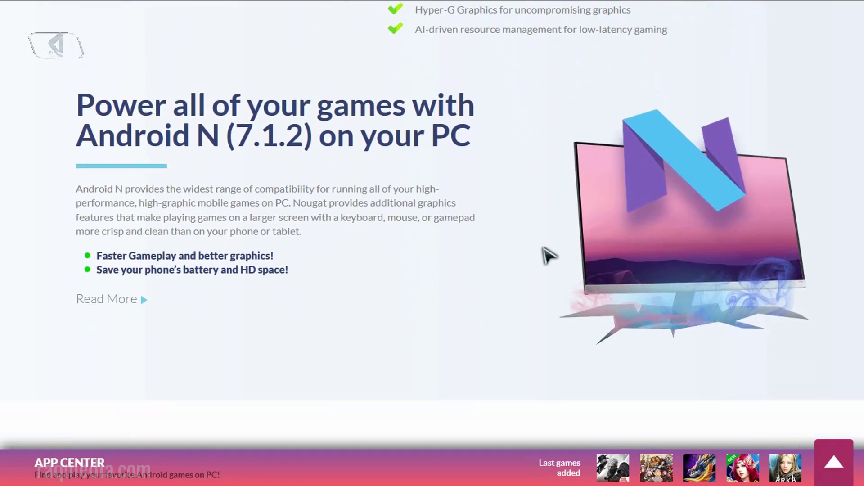
scroll(546, 254, down, 3)
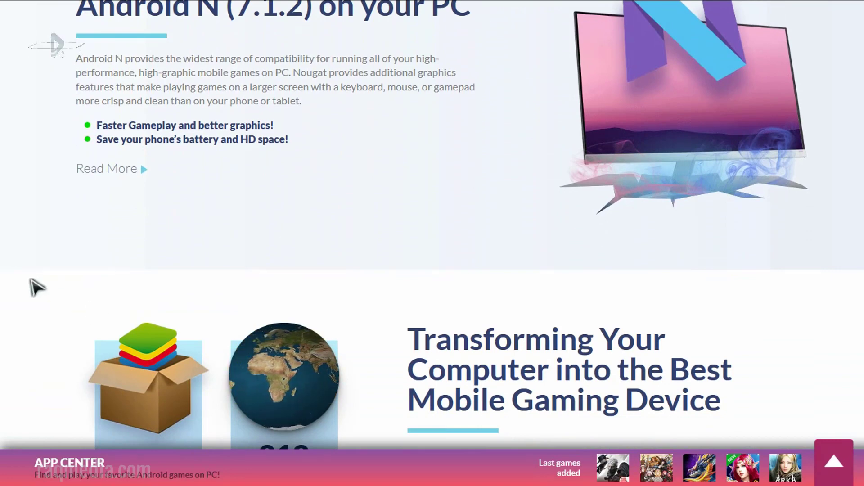
scroll(34, 287, down, 6)
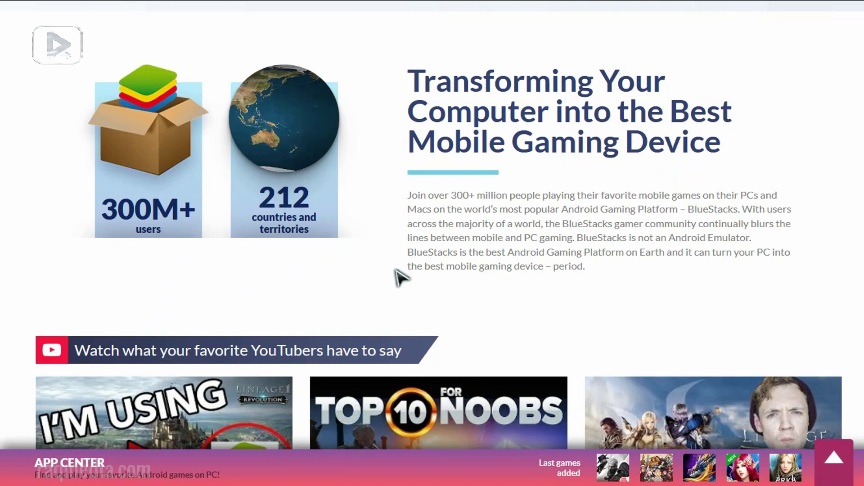
scroll(685, 117, down, 3)
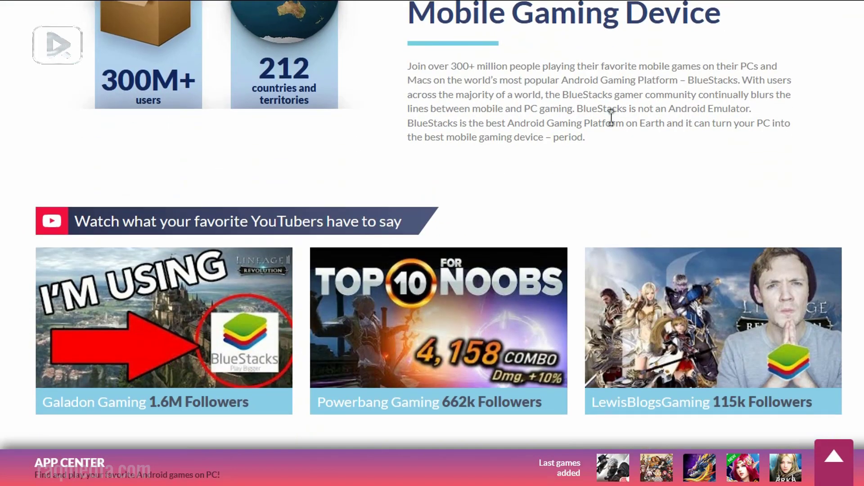
scroll(685, 116, down, 3)
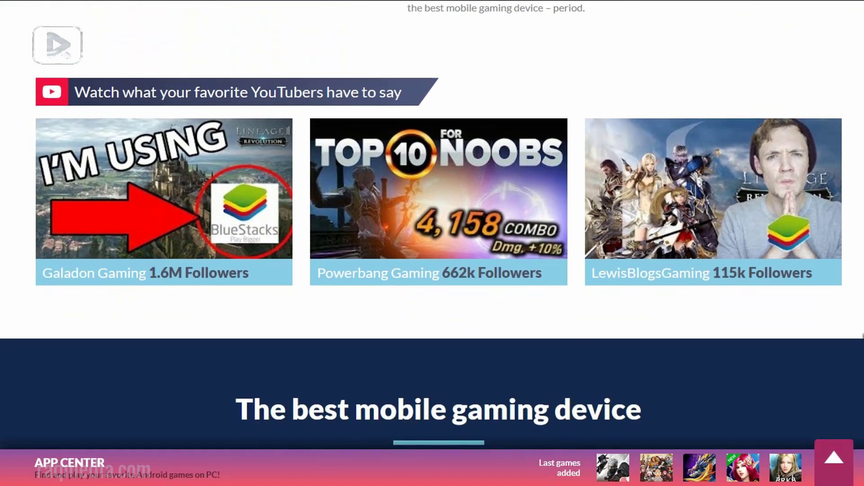
scroll(432, 225, down, 2)
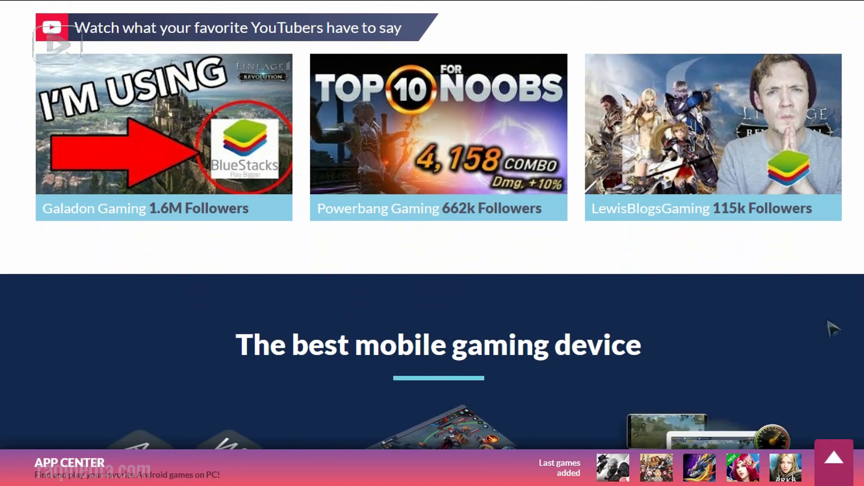
scroll(833, 328, down, 3)
scroll(833, 329, down, 2)
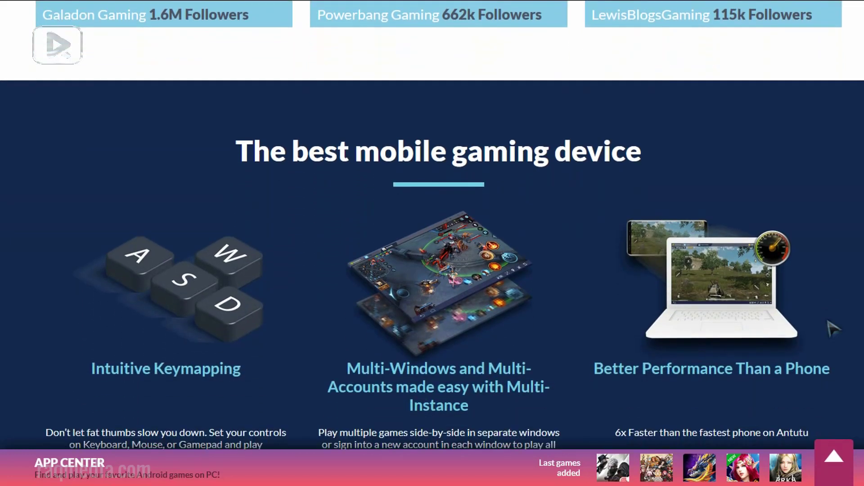
scroll(833, 329, down, 3)
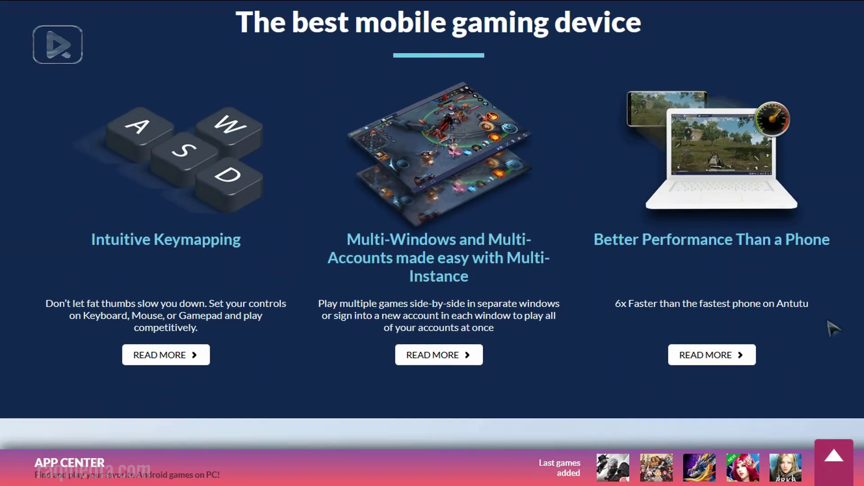
Examine the homepage's points and prizes section, the affiliate program, the final download offer and the footer links.
scroll(833, 329, down, 10)
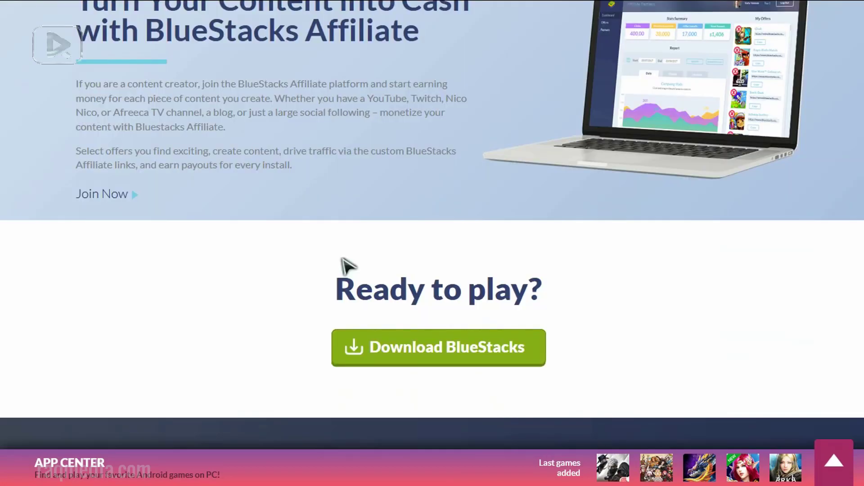
scroll(540, 274, down, 4)
scroll(637, 335, up, 5)
scroll(637, 335, up, 9)
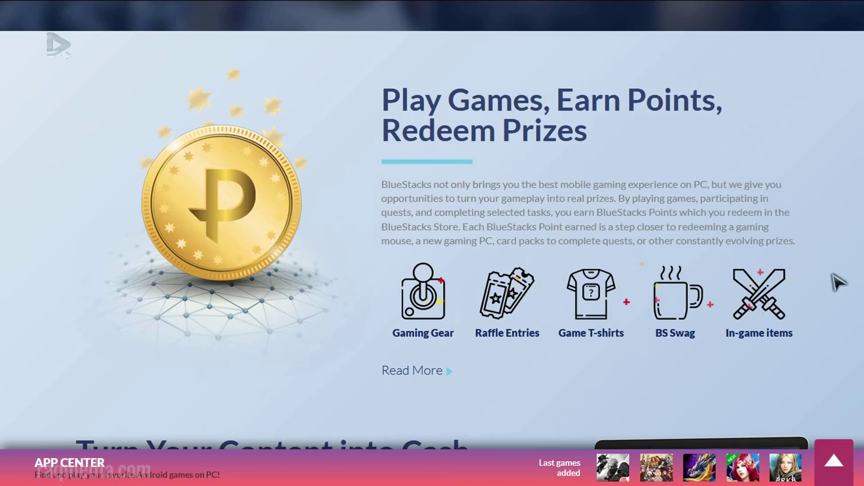
scroll(837, 281, down, 7)
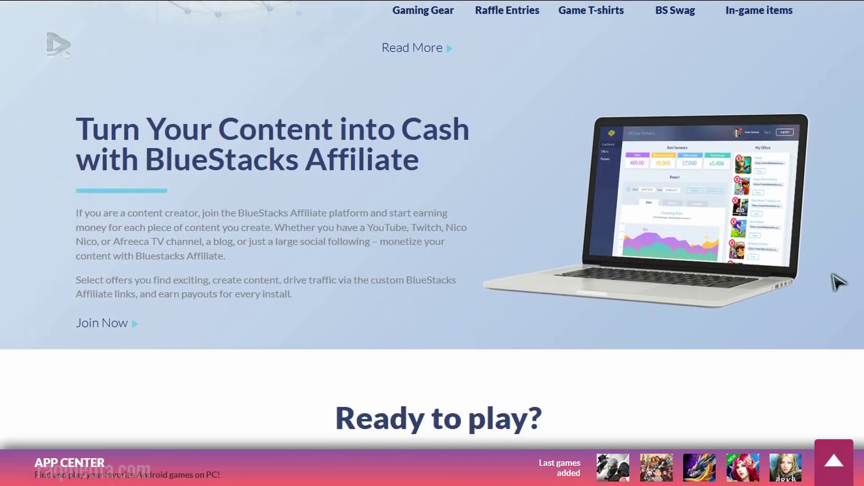
scroll(837, 282, down, 3)
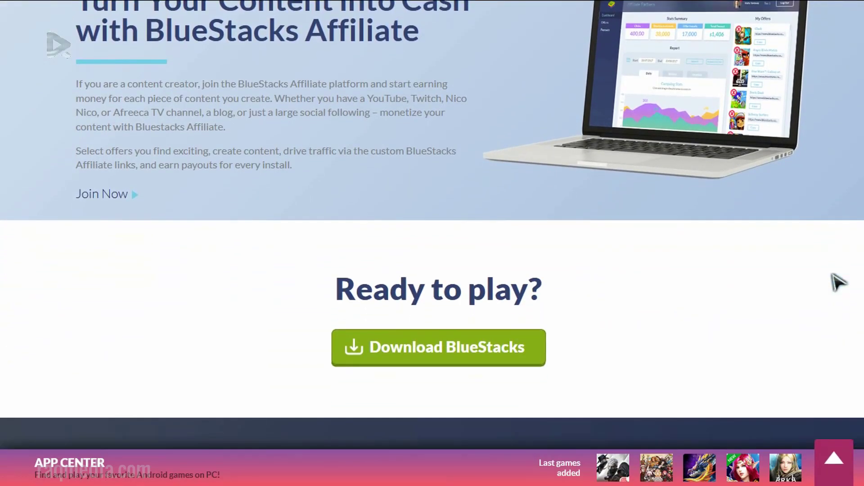
scroll(838, 282, up, 2)
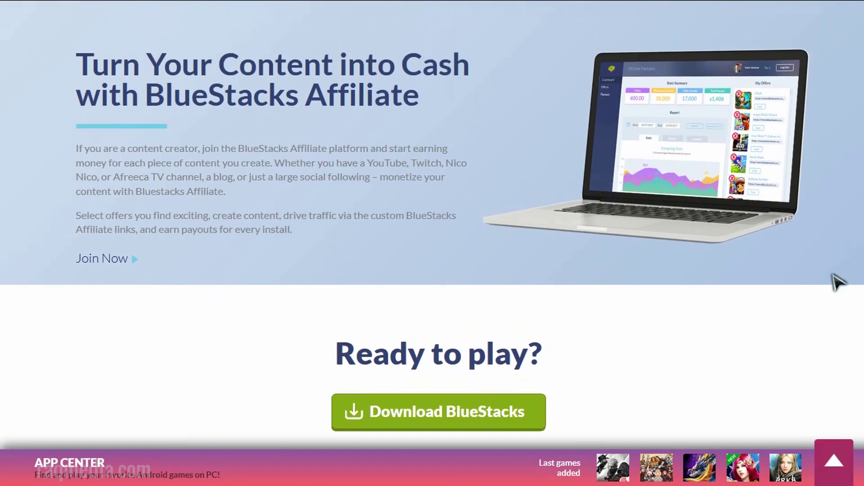
scroll(837, 281, down, 7)
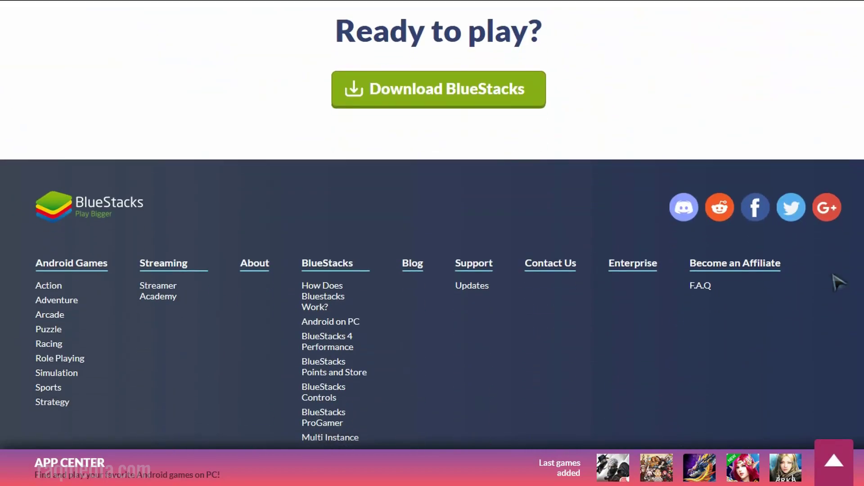
scroll(838, 281, down, 2)
scroll(837, 282, up, 8)
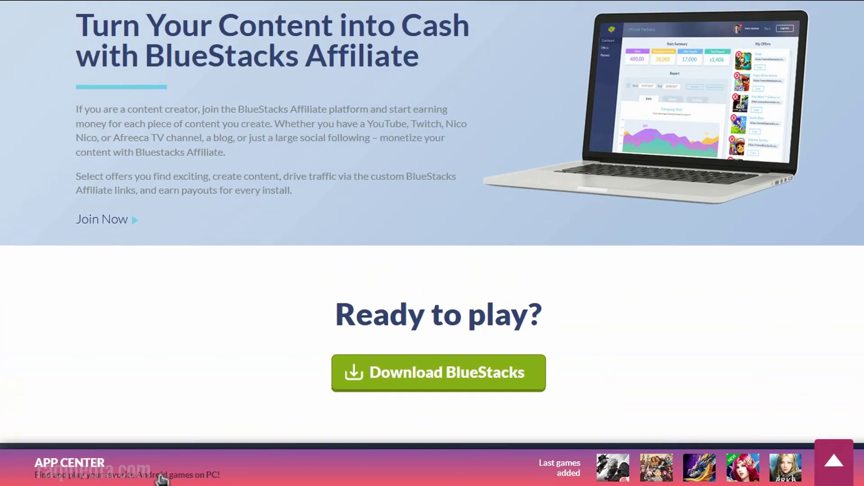
Open the website's App Center and look through the featured games, Top Collections, Most Played Games This Month and the Popular ranking.
click(107, 473)
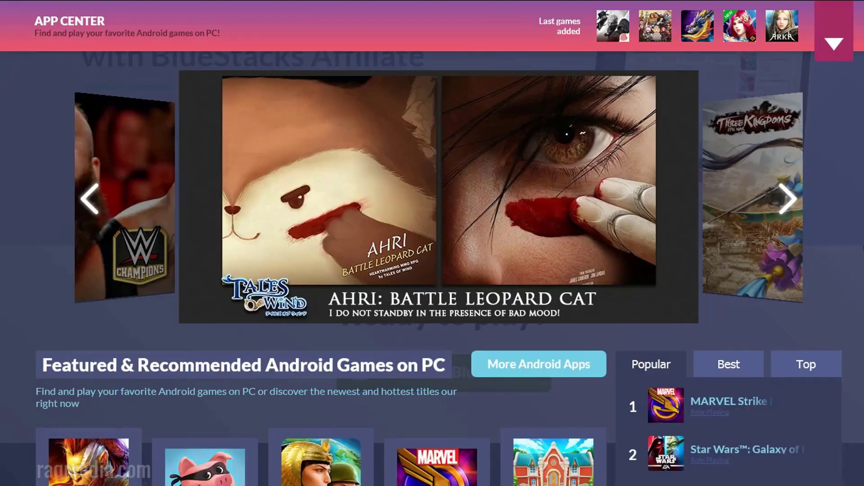
scroll(439, 269, down, 5)
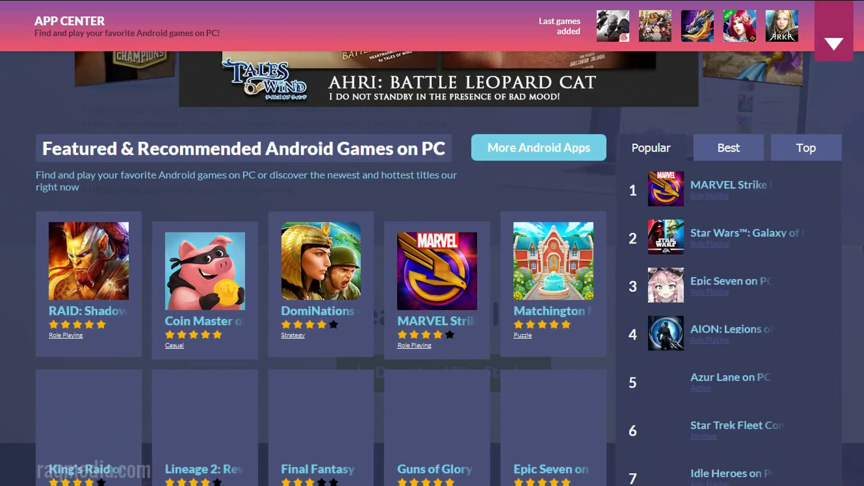
scroll(439, 268, down, 3)
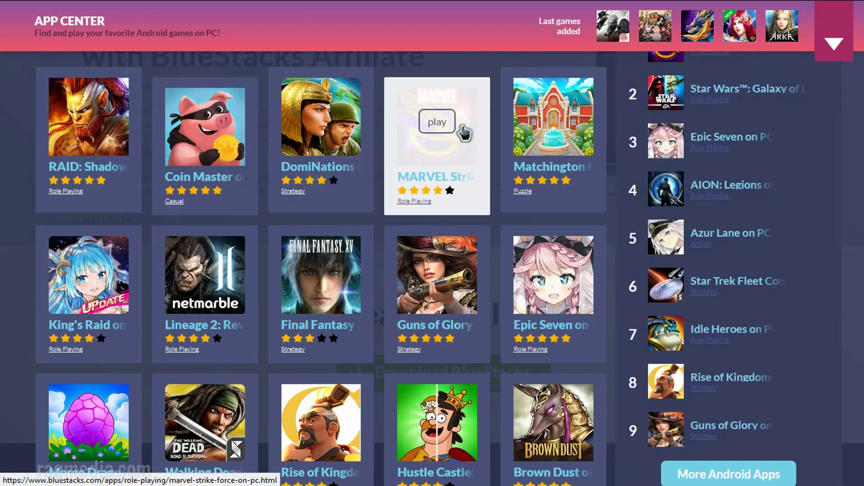
scroll(565, 279, down, 5)
scroll(573, 365, down, 5)
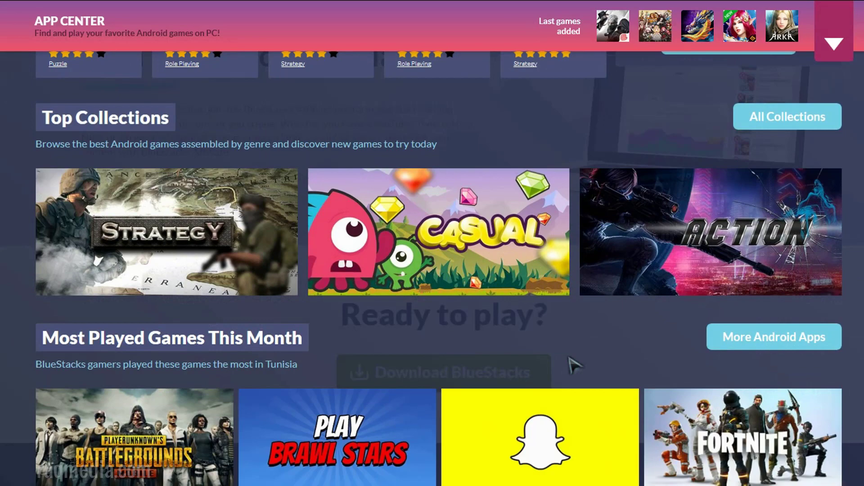
scroll(67, 279, down, 3)
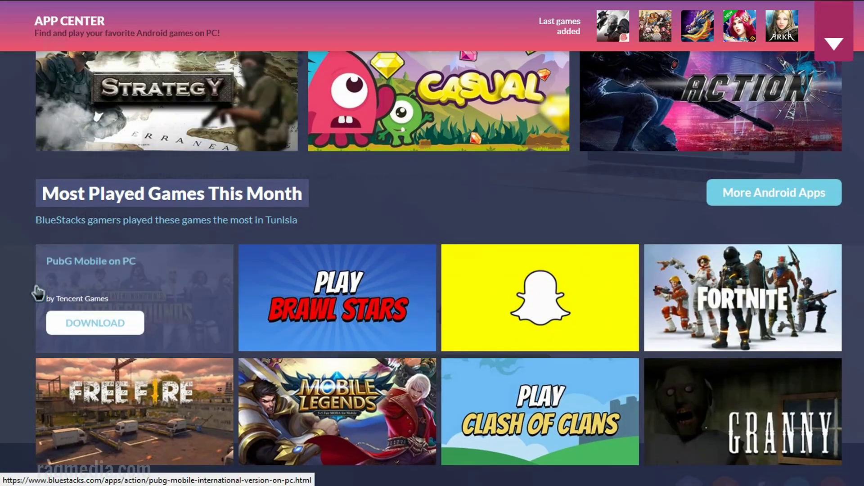
scroll(23, 358, up, 5)
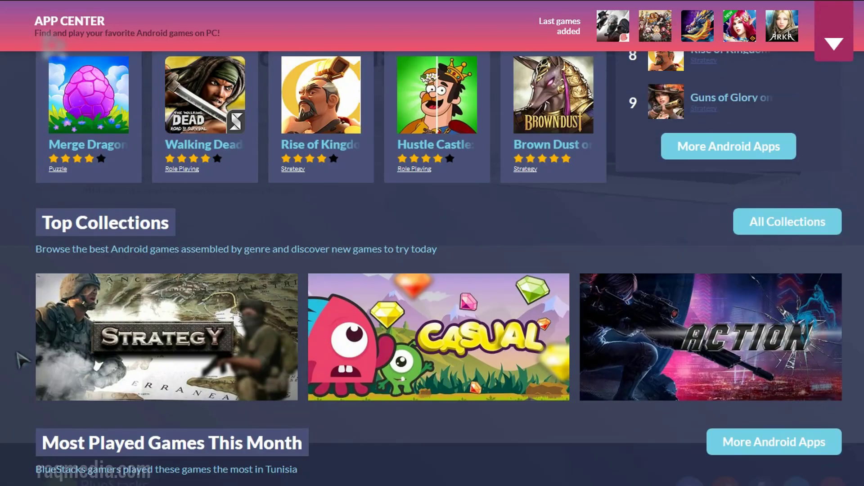
scroll(24, 358, up, 15)
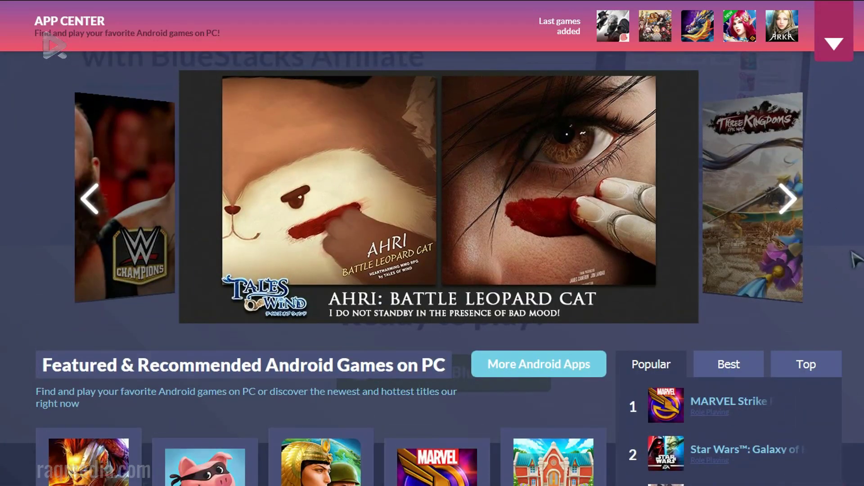
scroll(856, 259, down, 8)
scroll(855, 259, up, 6)
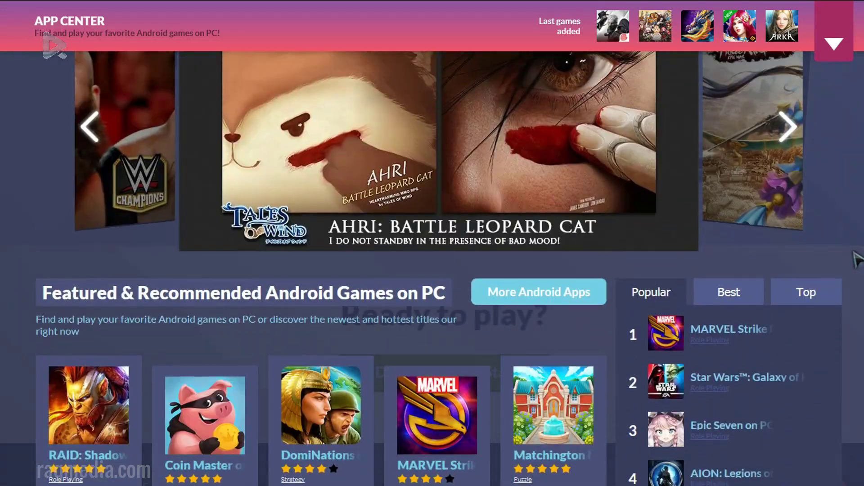
scroll(857, 260, up, 2)
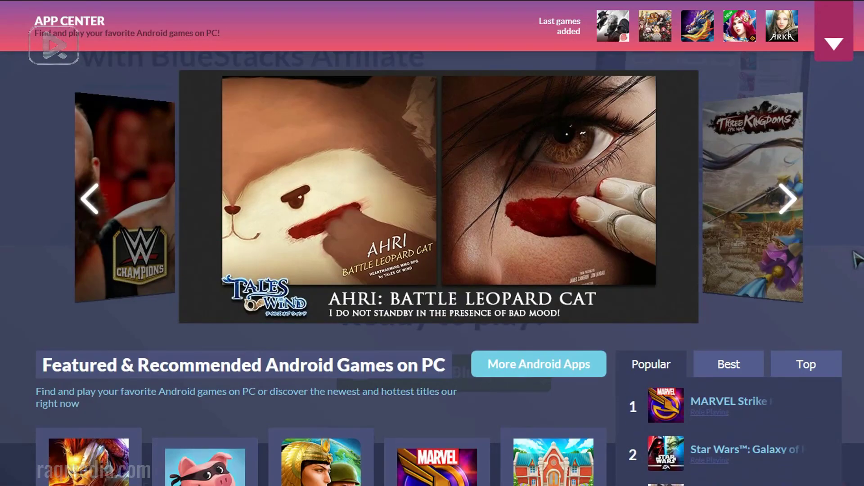
scroll(843, 272, down, 7)
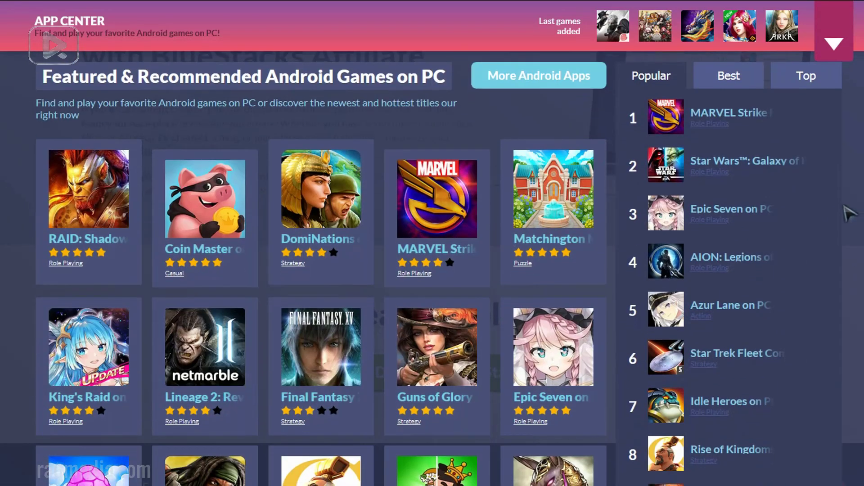
scroll(851, 198, up, 2)
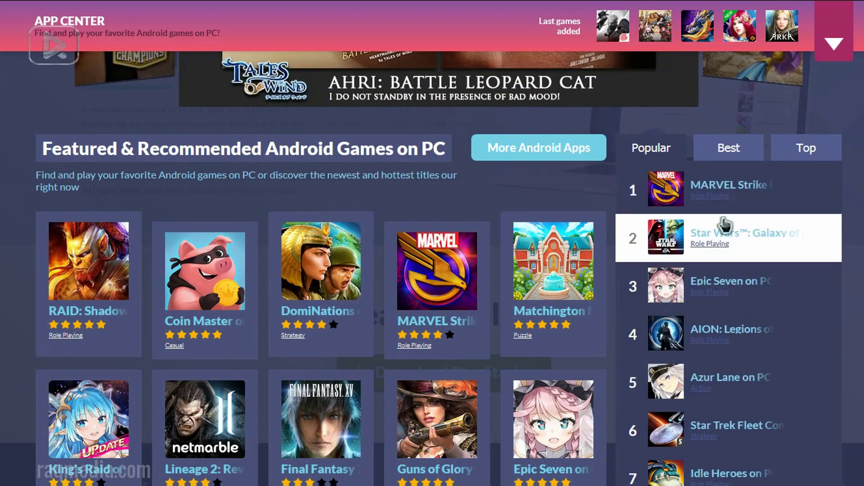
View the Best and Top game rankings in the App Center.
click(737, 147)
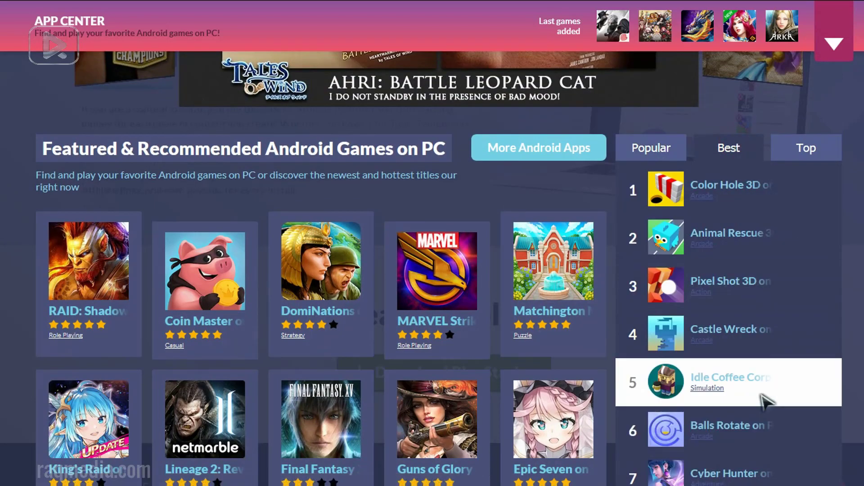
click(836, 153)
scroll(857, 252, down, 3)
scroll(861, 266, up, 5)
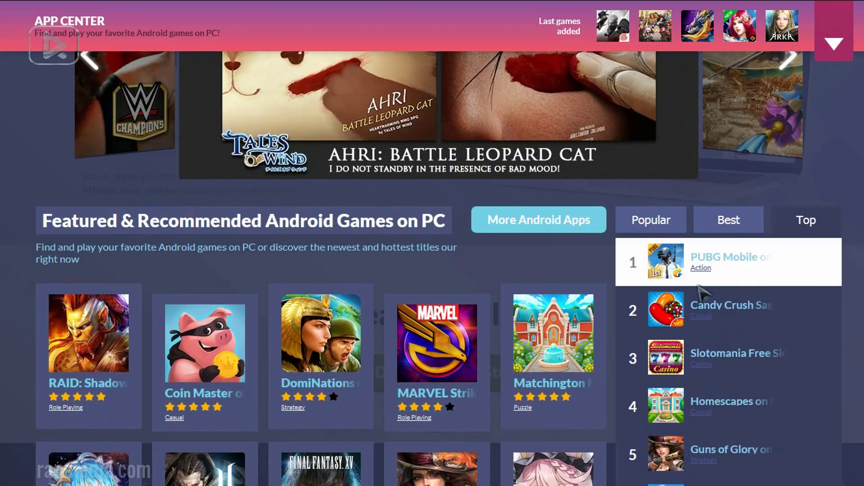
Open the PUBG Mobile page from the Top ranking and look through its description, screenshots and Powerups section.
click(691, 255)
click(712, 257)
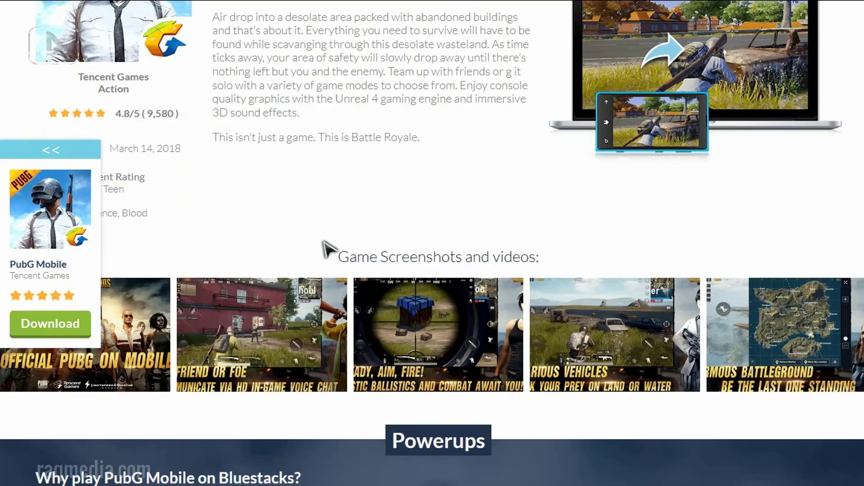
scroll(342, 246, down, 4)
scroll(371, 242, up, 4)
scroll(371, 243, up, 15)
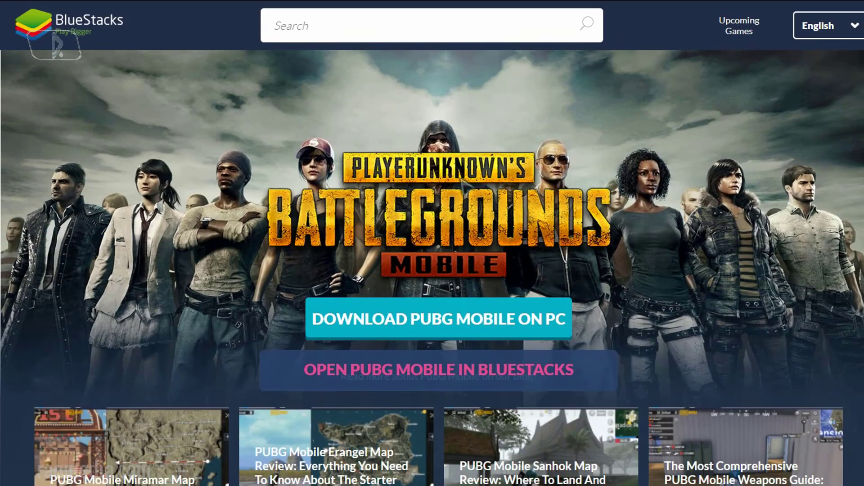
Return to the BlueStacks homepage, request the BlueStacks installer download and check its save path.
click(81, 28)
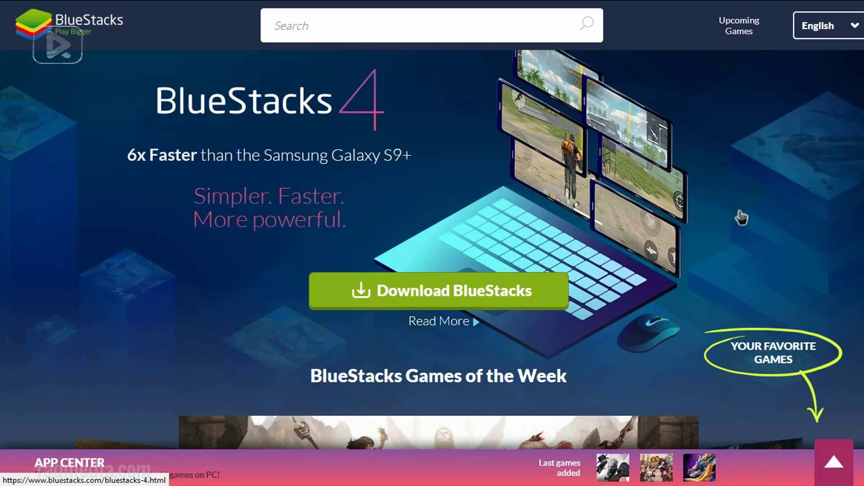
click(442, 297)
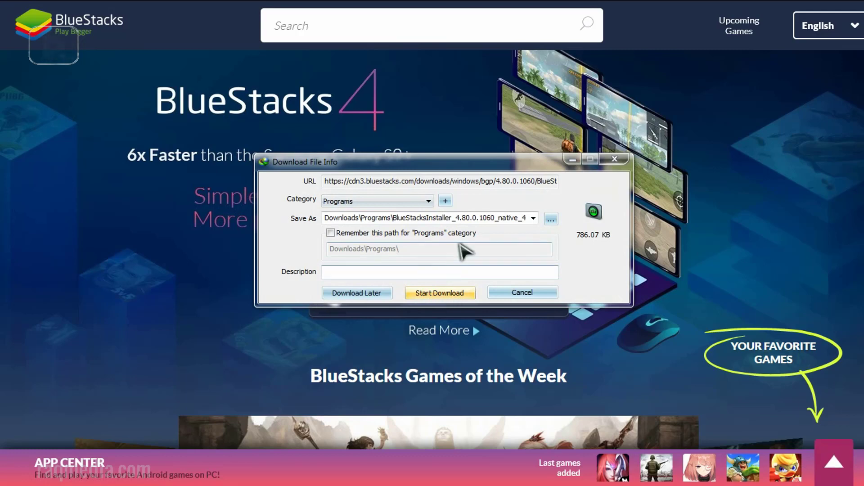
click(498, 216)
click(493, 216)
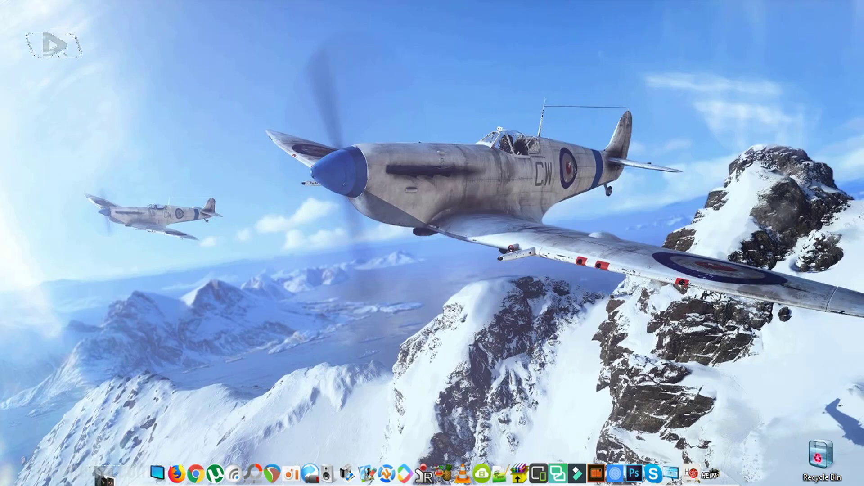
Launch the BlueStacks 4.50.5.1003 installer from the Programs folder in Downloads and minimize the folder window.
click(157, 472)
click(243, 151)
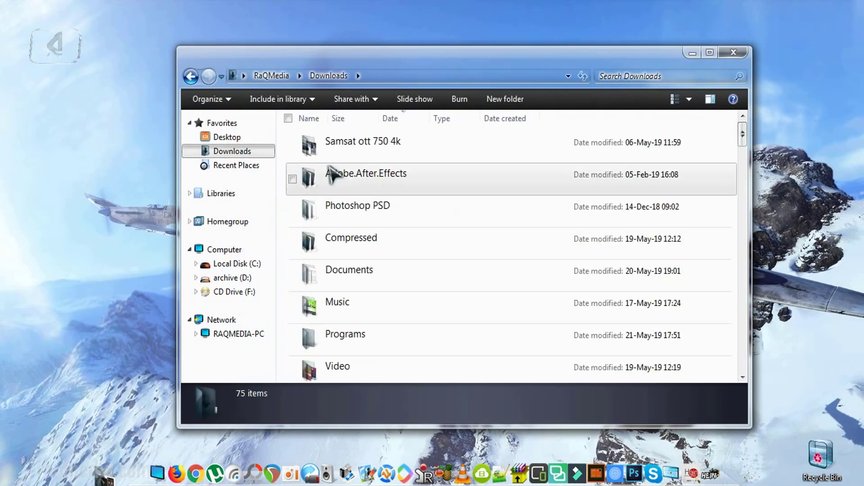
click(378, 331)
double_click(377, 332)
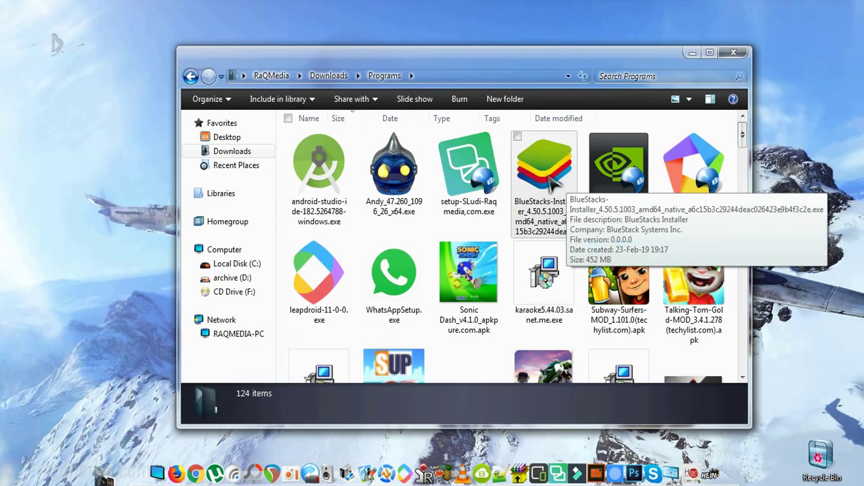
click(553, 187)
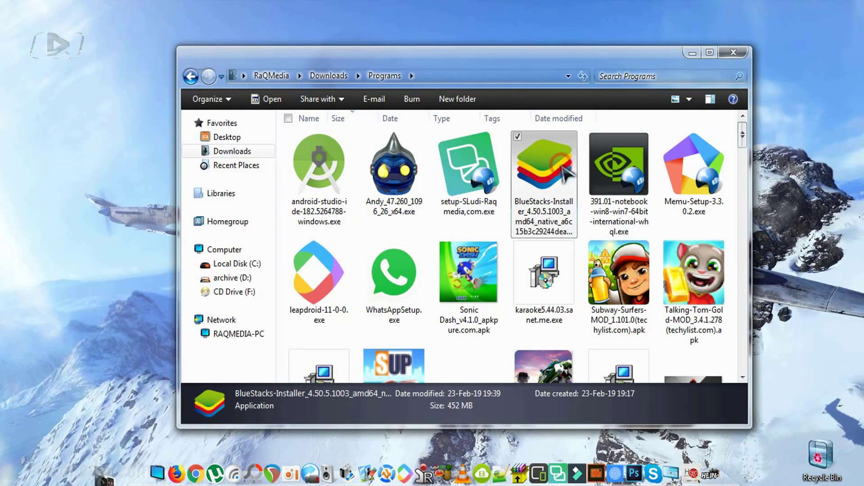
click(692, 53)
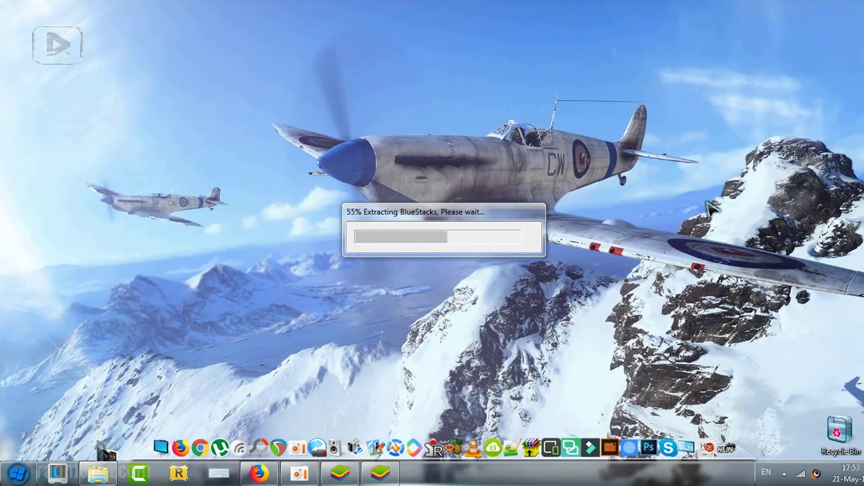
Install BlueStacks 4 with the default options and complete the installation with auto-start.
drag(510, 215, 497, 254)
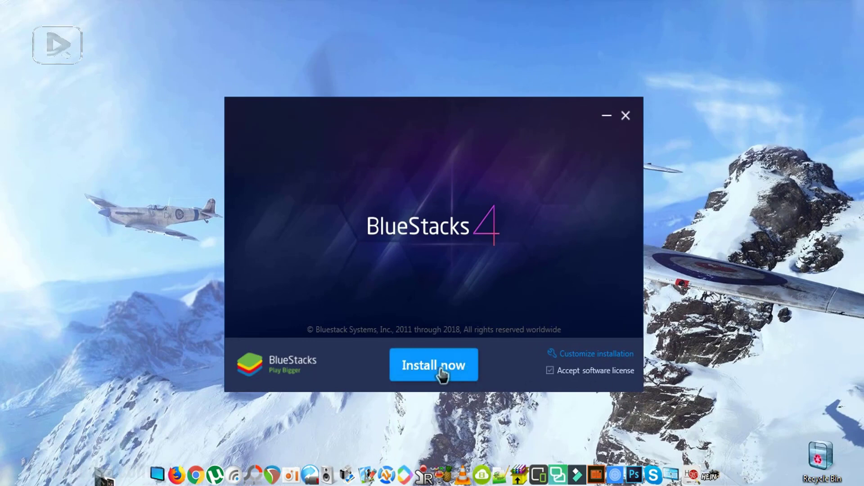
click(442, 372)
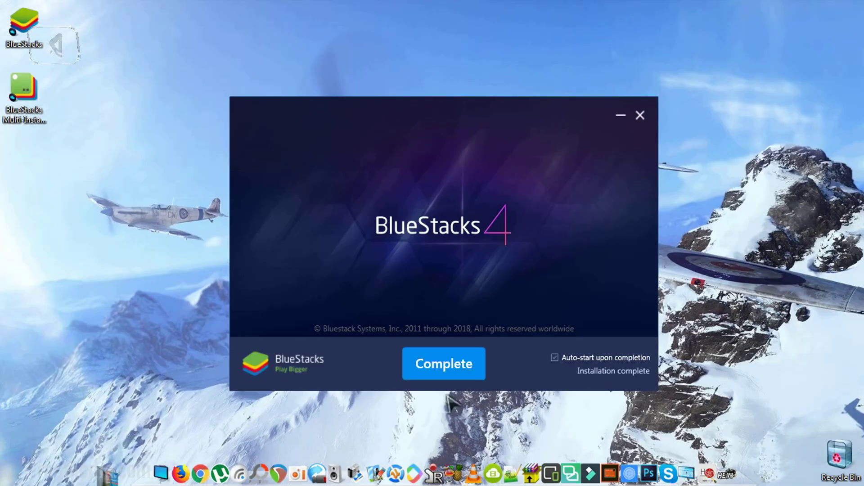
click(446, 367)
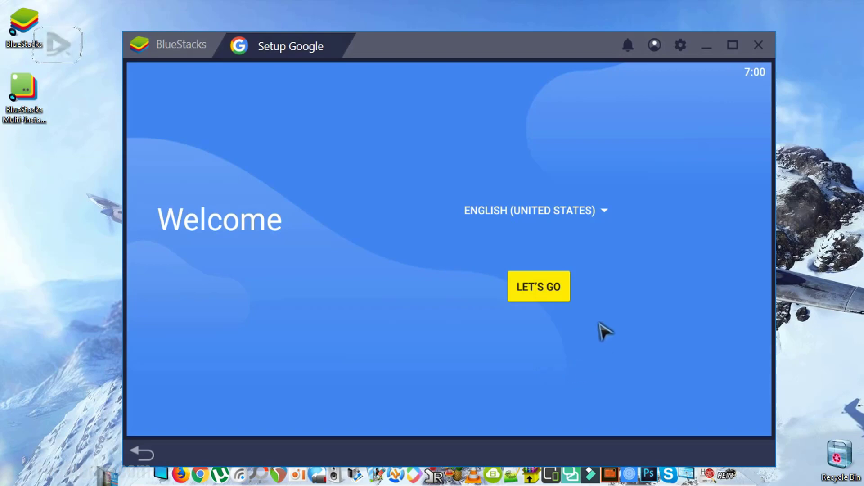
Look through the list of available languages on the Google setup welcome screen and dismiss it.
click(566, 212)
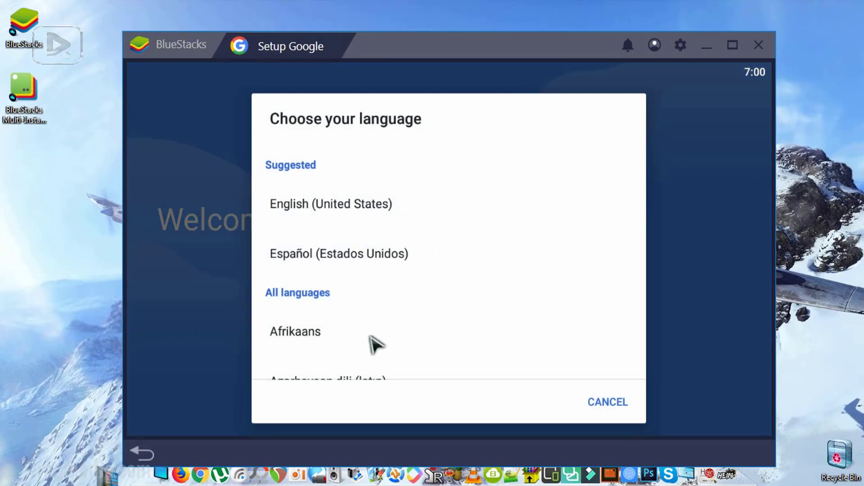
scroll(525, 218, down, 5)
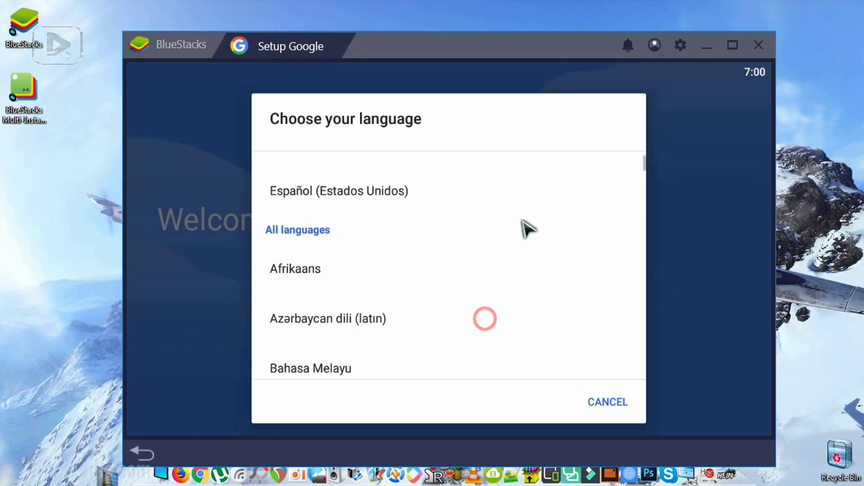
scroll(513, 301, down, 5)
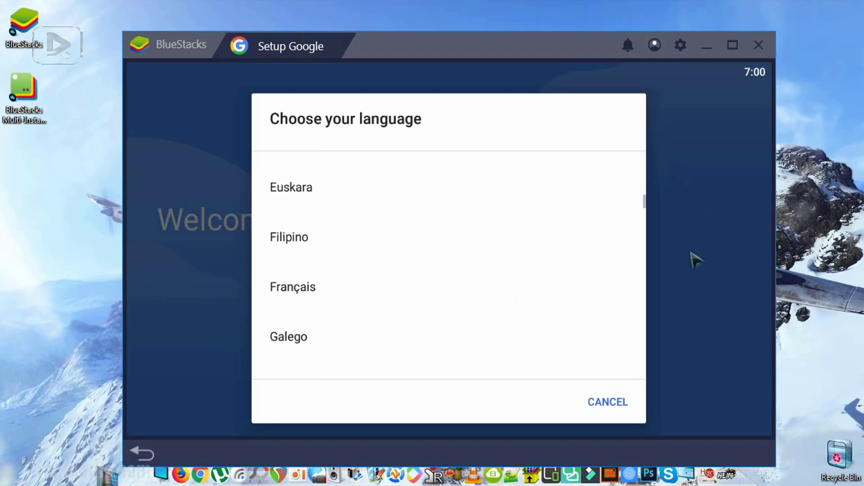
click(617, 404)
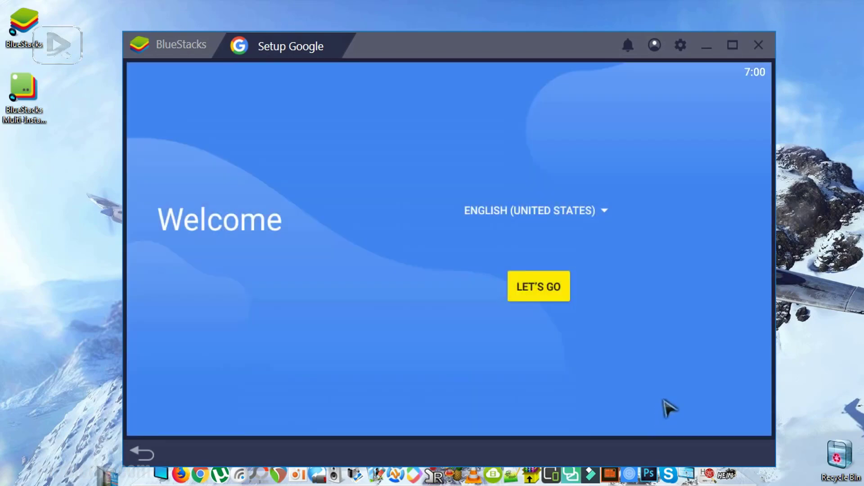
Begin the Google setup and sign in with the Google account's e-mail and password.
click(545, 295)
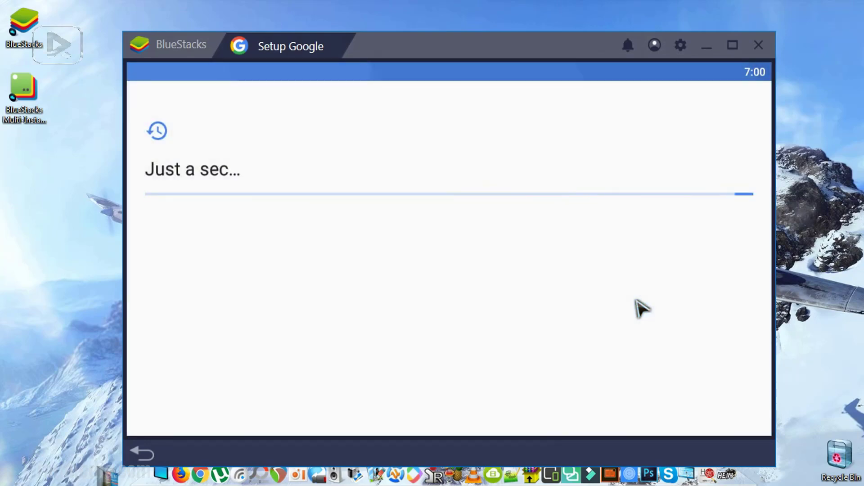
drag(571, 57, 565, 47)
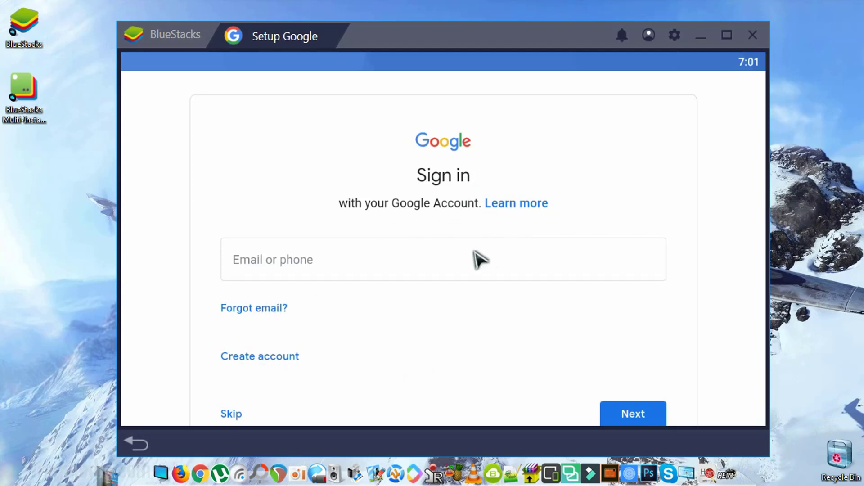
click(363, 256)
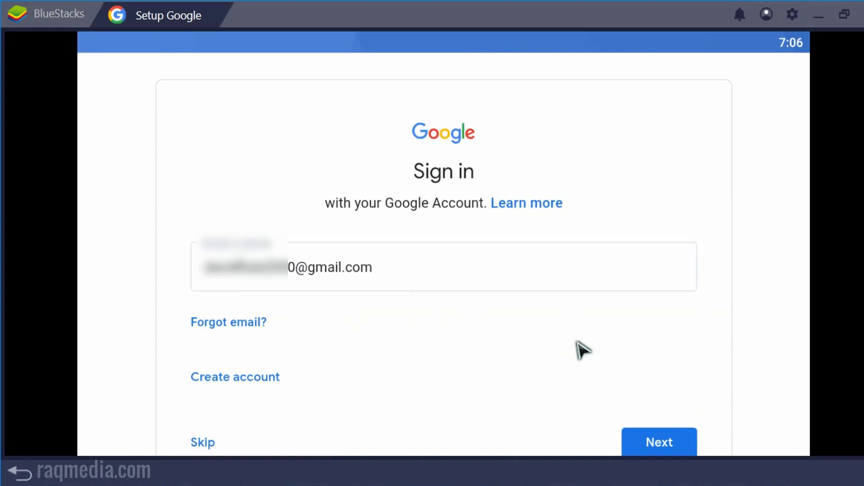
click(673, 445)
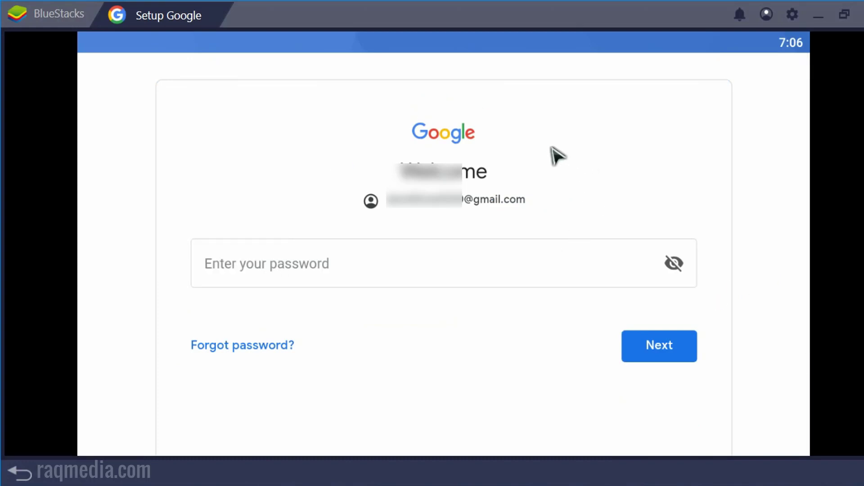
click(298, 261)
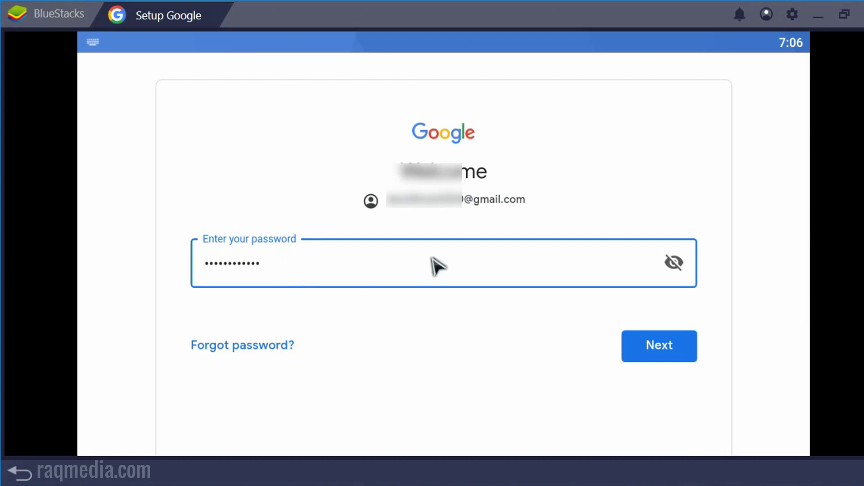
click(670, 354)
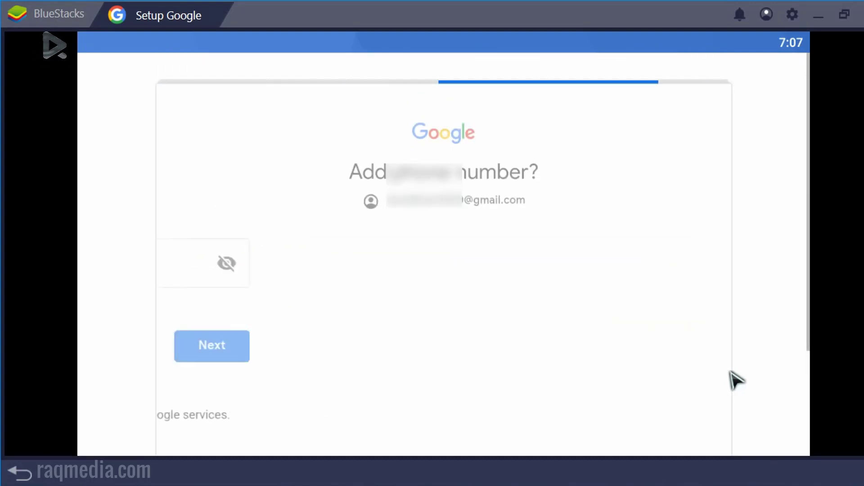
Skip adding a phone number to the Google account and agree to the Google terms of service.
scroll(407, 360, down, 5)
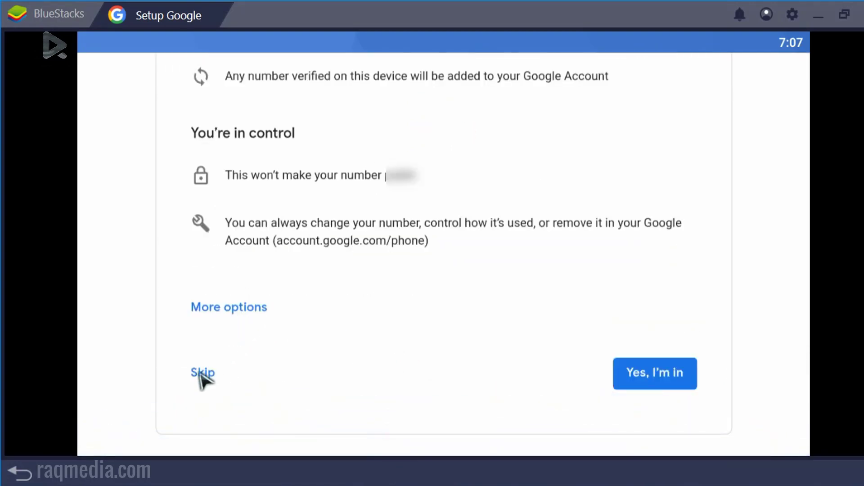
click(201, 374)
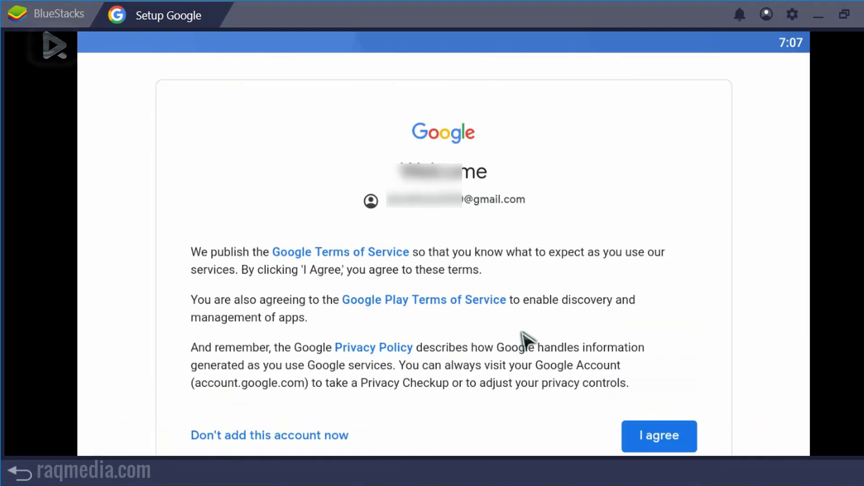
scroll(527, 340, down, 3)
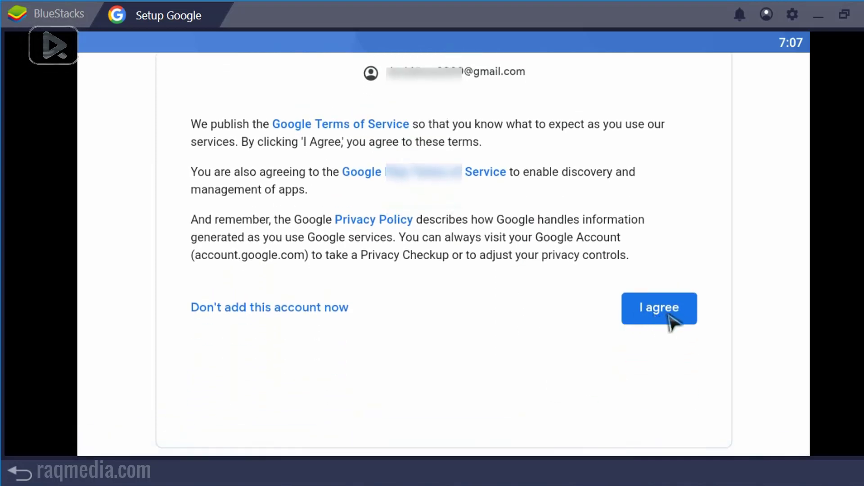
click(669, 316)
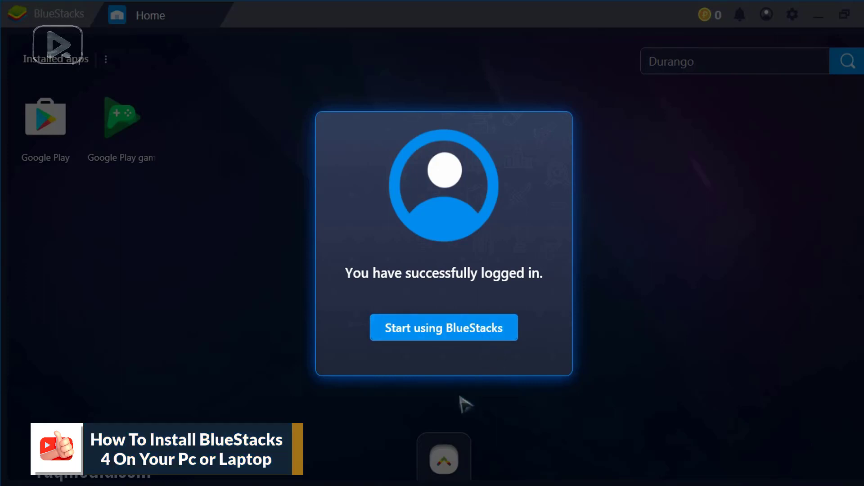
Start using BlueStacks and go from the account page back to Home to open the Google Play Store.
click(458, 329)
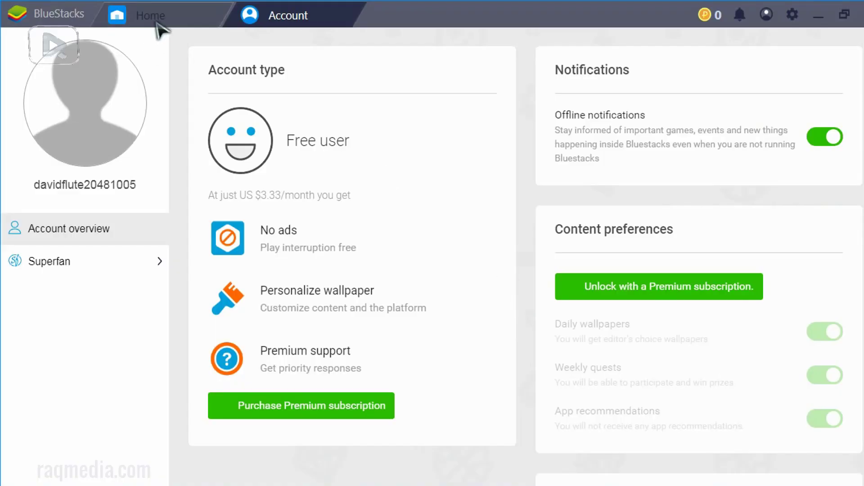
click(166, 10)
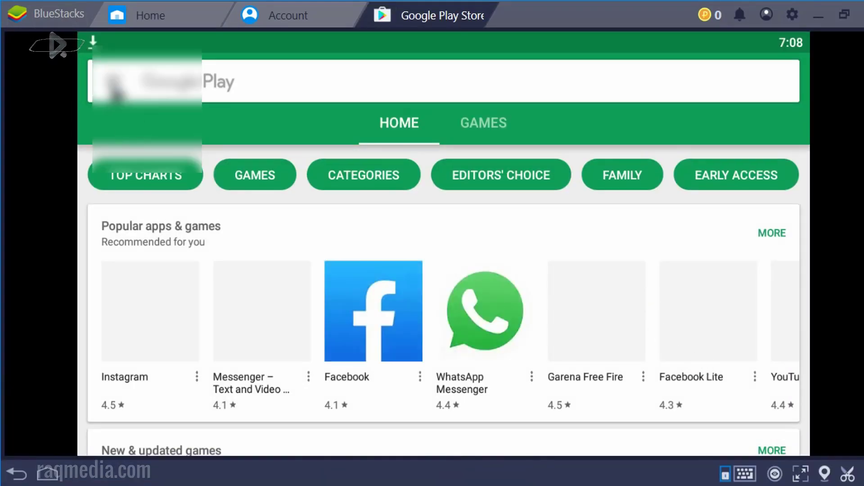
Look through the Google Play Store's side menu entries and the suggested apps and games on its home page.
scroll(251, 310, down, 3)
scroll(247, 306, down, 2)
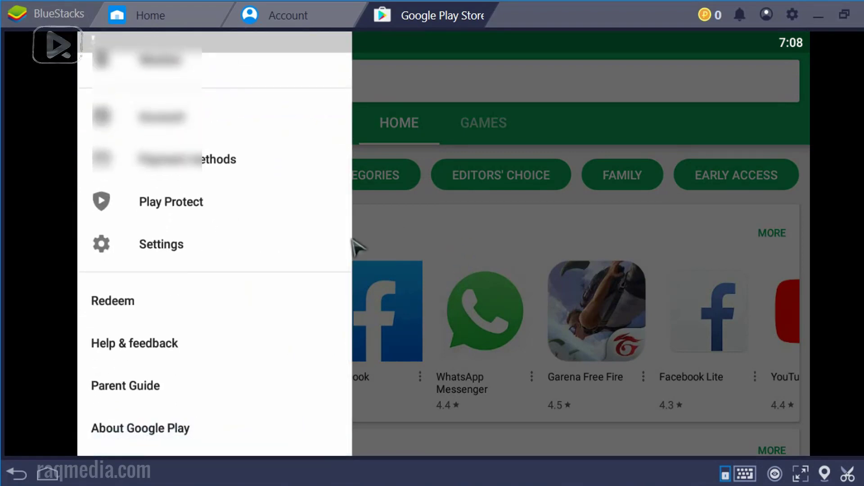
scroll(251, 335, up, 10)
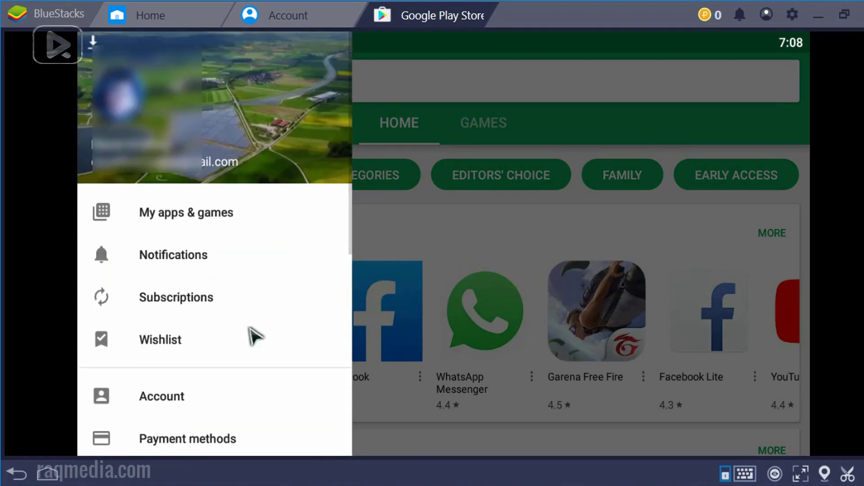
scroll(243, 232, down, 7)
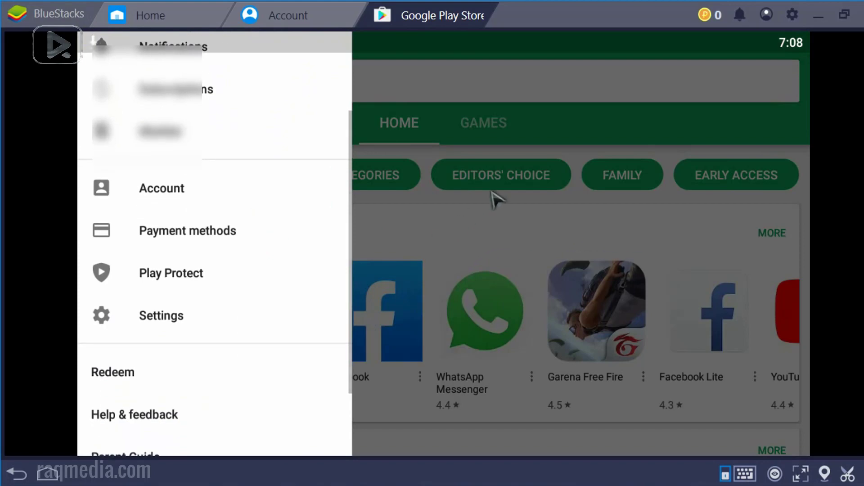
click(552, 86)
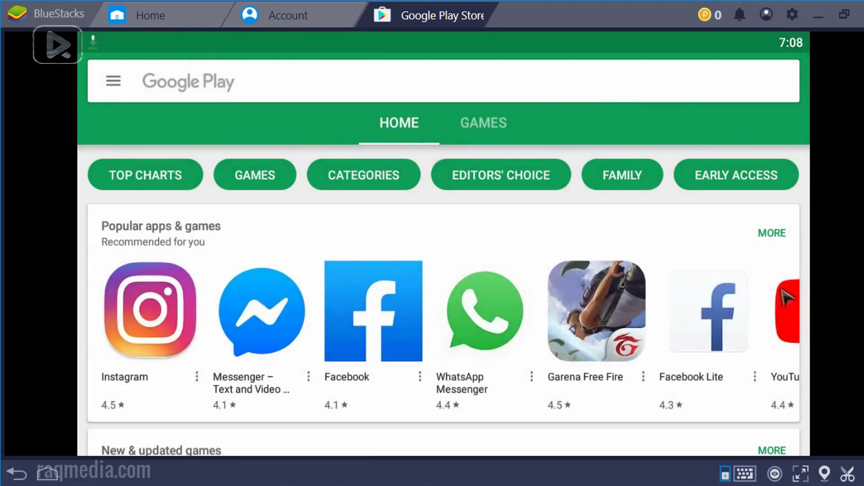
scroll(770, 299, down, 15)
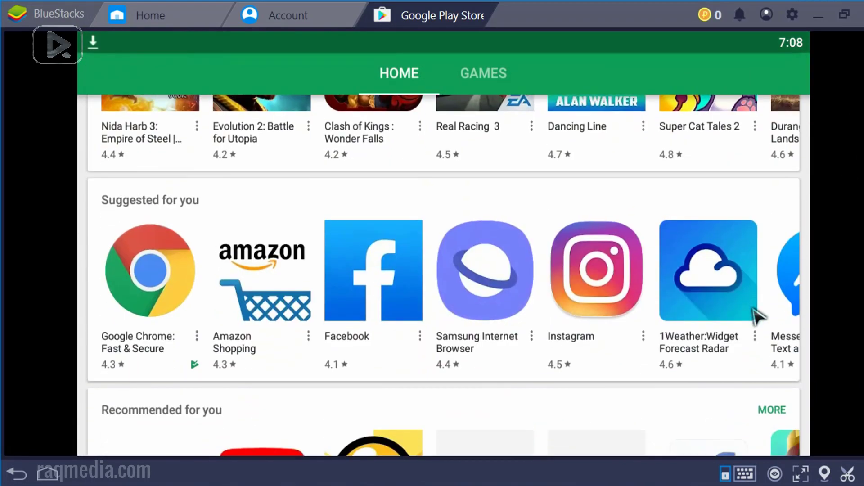
Look through the app categories further down the Google Play Store home page, including new, photo sharing, social networking and communication apps.
scroll(756, 316, down, 15)
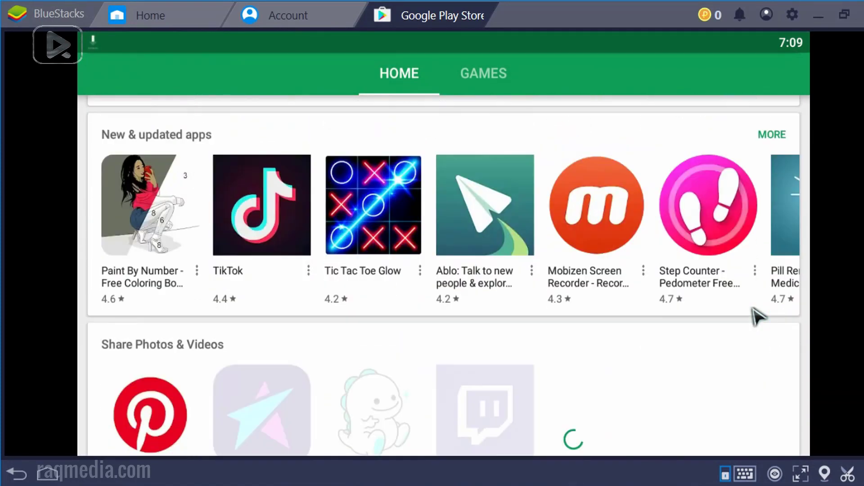
scroll(757, 317, down, 15)
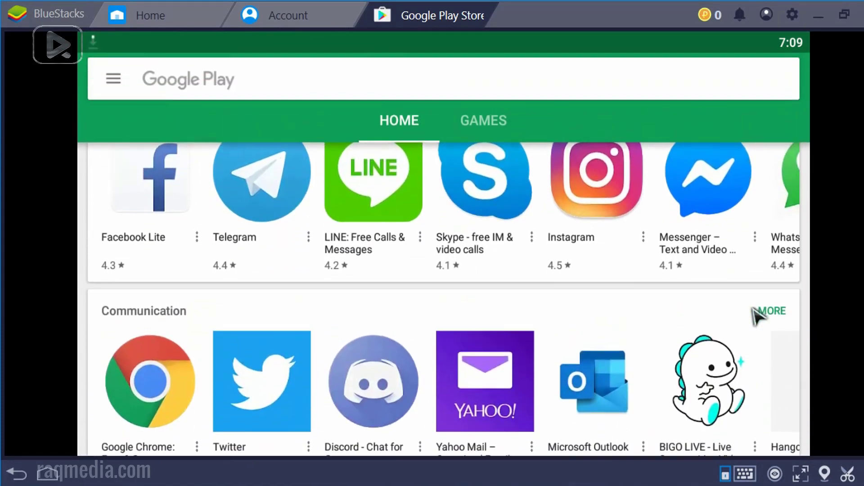
scroll(758, 316, up, 10)
scroll(759, 318, down, 3)
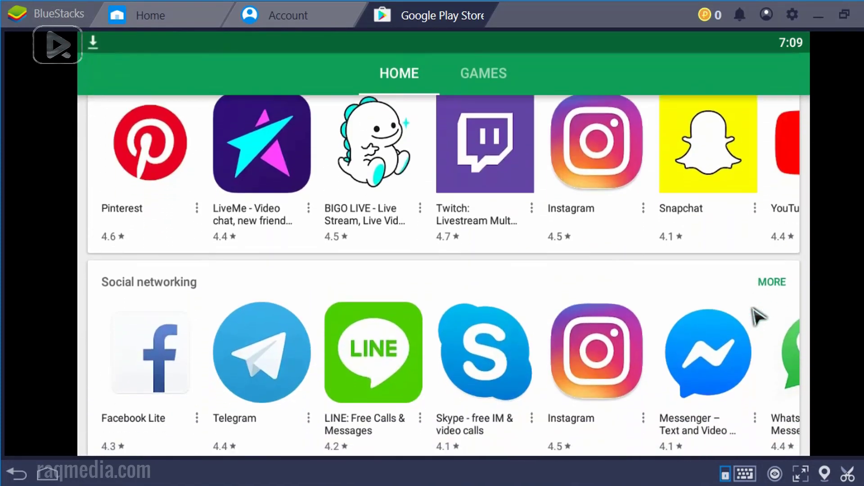
scroll(757, 315, down, 6)
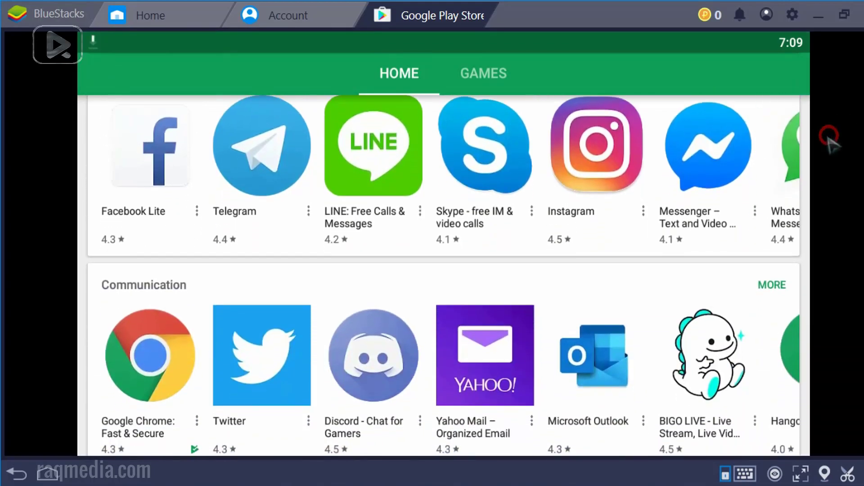
scroll(699, 193, up, 8)
scroll(698, 252, up, 3)
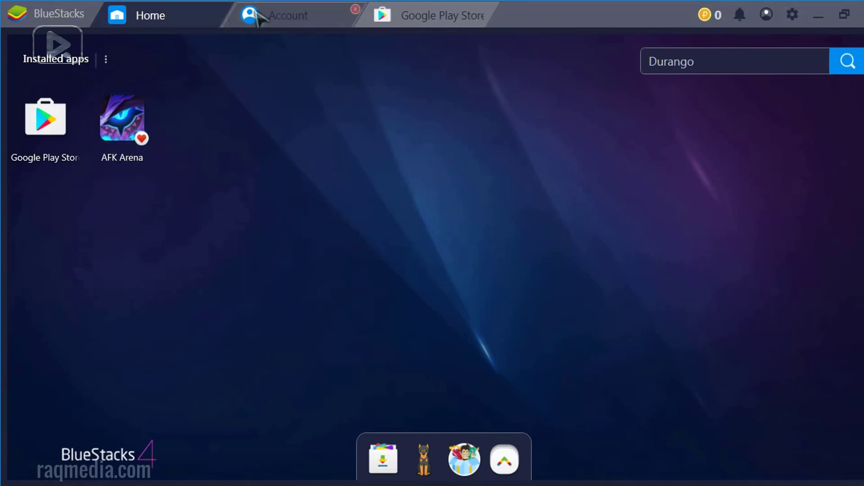
Close the Account and Google Play Store tabs and show the options for installed apps.
click(355, 9)
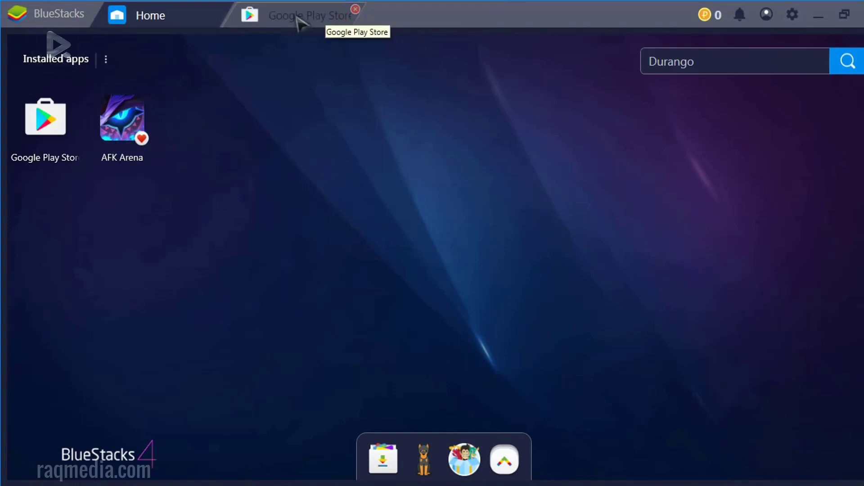
click(355, 9)
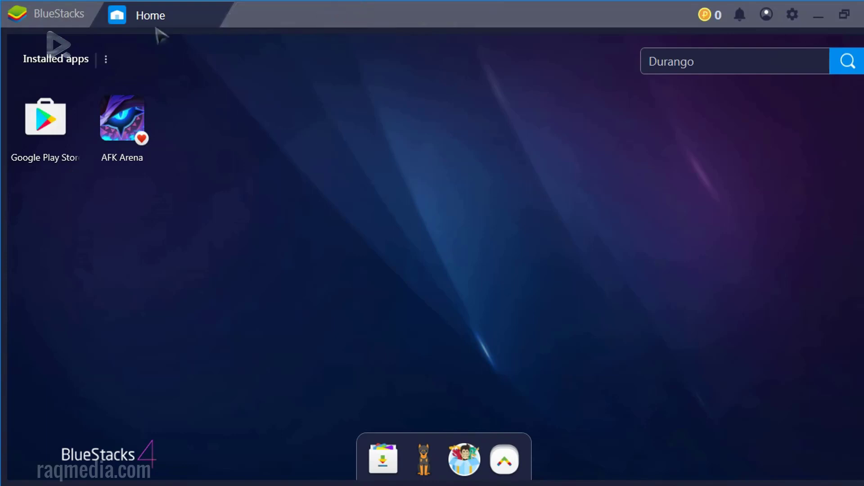
click(107, 60)
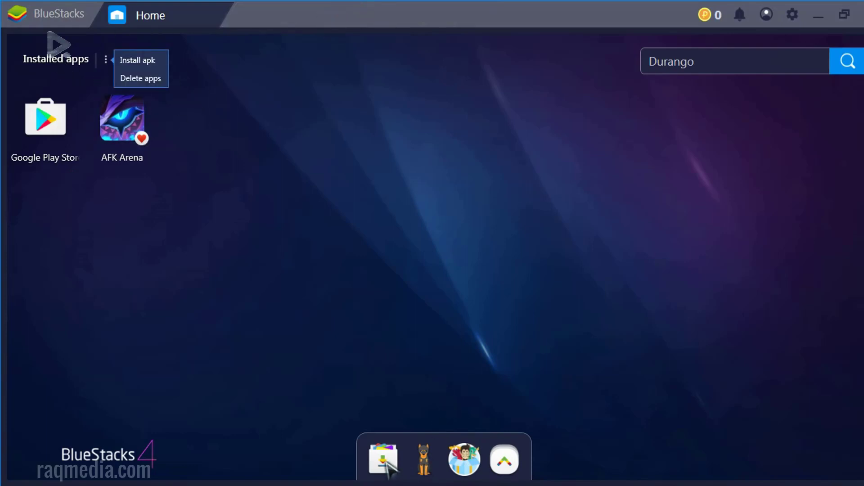
Open Chrome from the additional apps and accept its terms with usage statistics and crash reports unchecked.
click(507, 460)
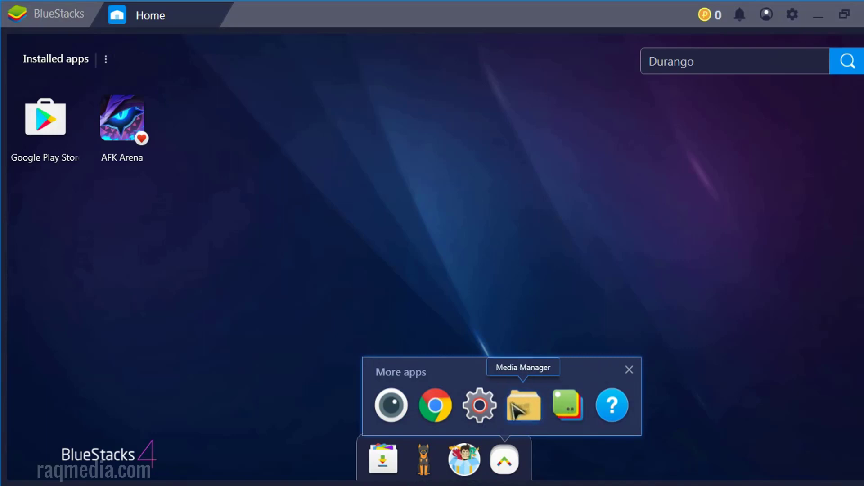
click(435, 407)
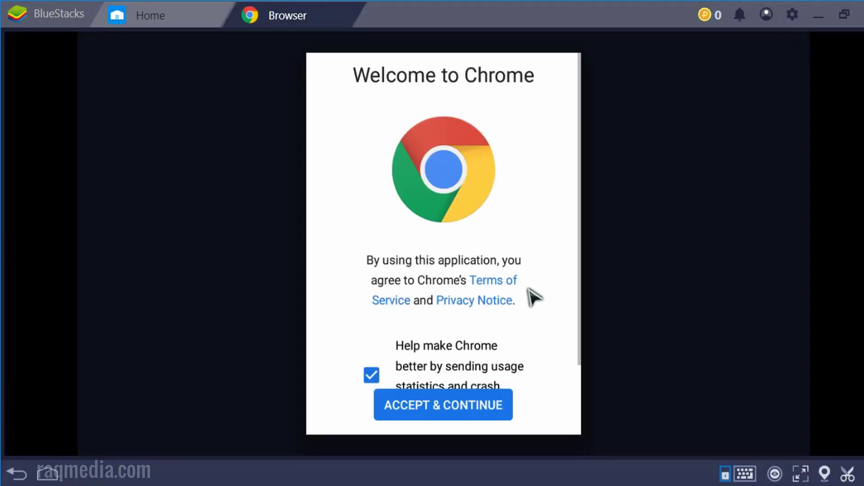
scroll(481, 356, down, 1)
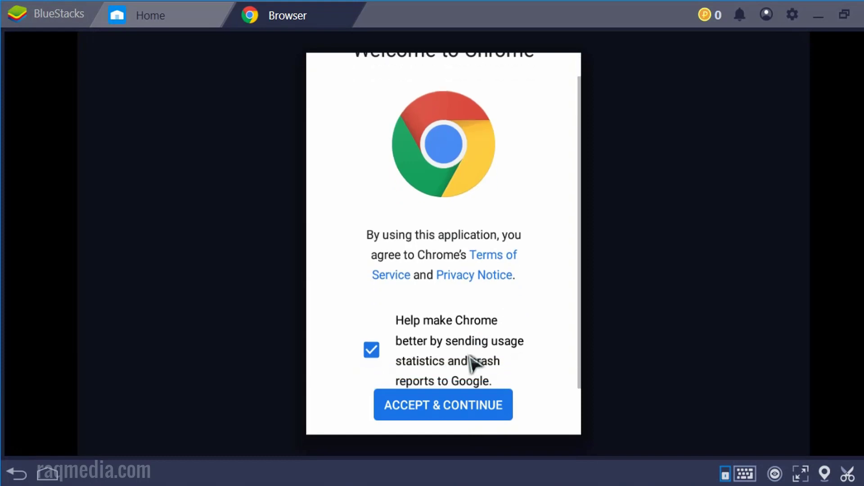
click(377, 356)
click(488, 406)
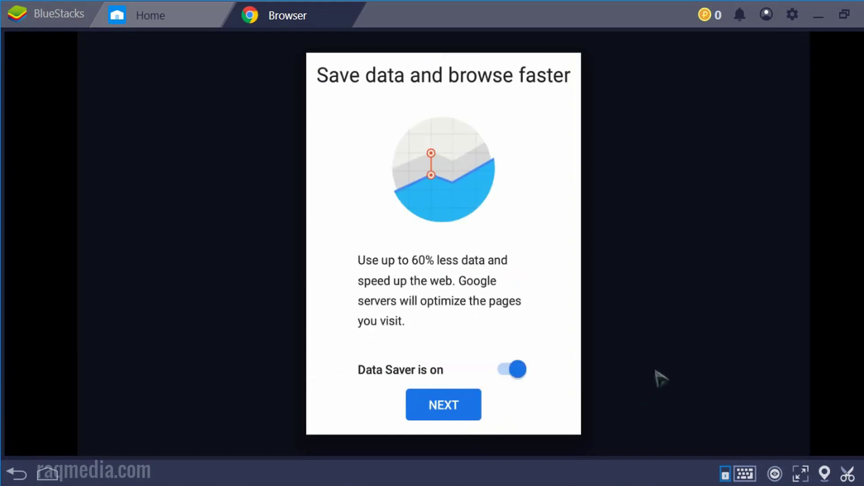
Turn off Data Saver and decline signing in to Chrome.
click(511, 371)
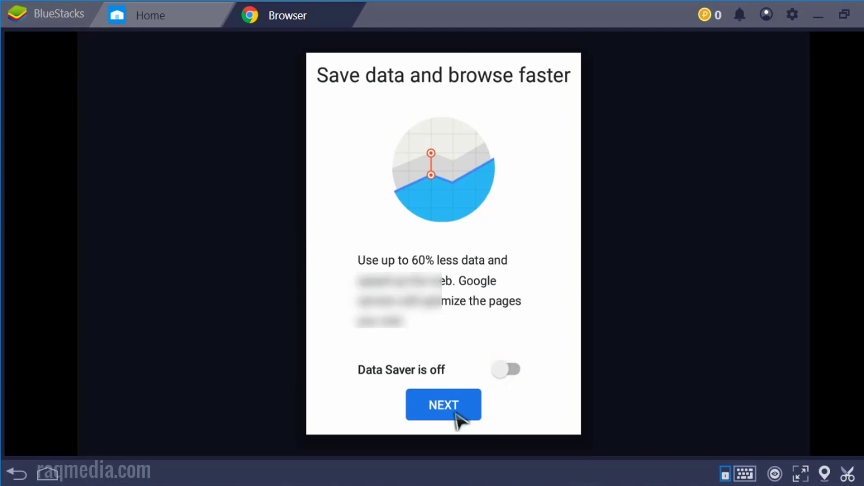
click(457, 411)
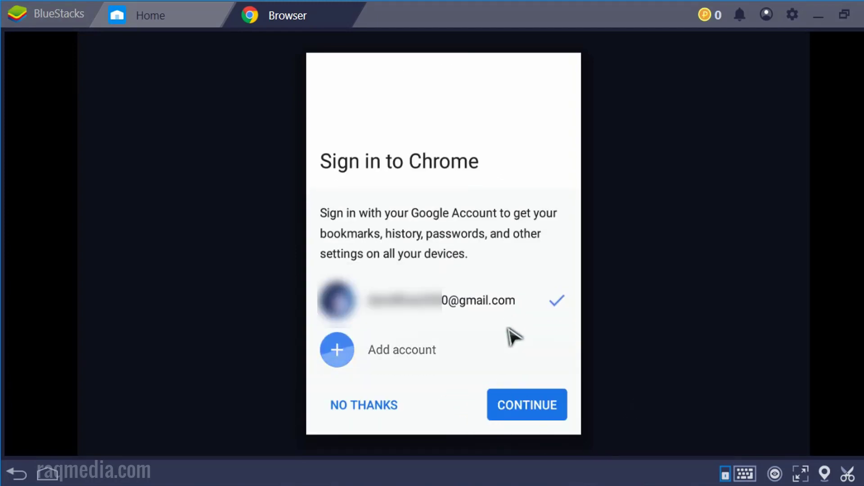
click(368, 407)
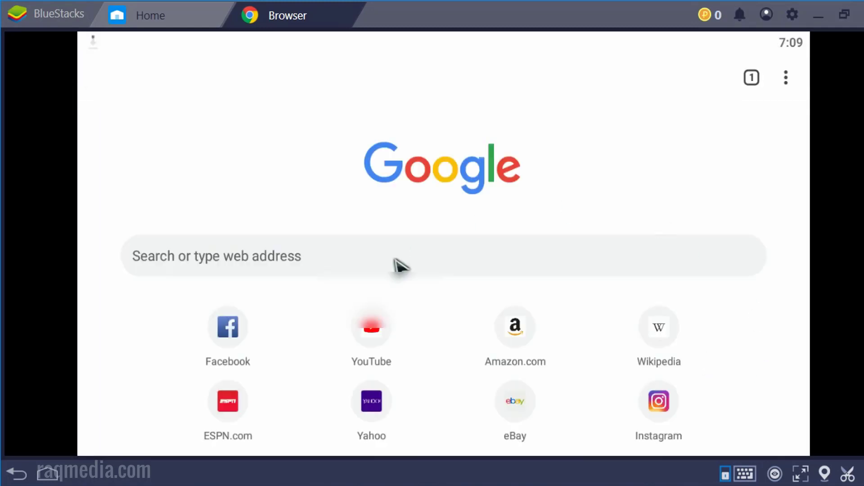
Search the web for "raqmedia" in Chrome.
click(398, 265)
text(r)
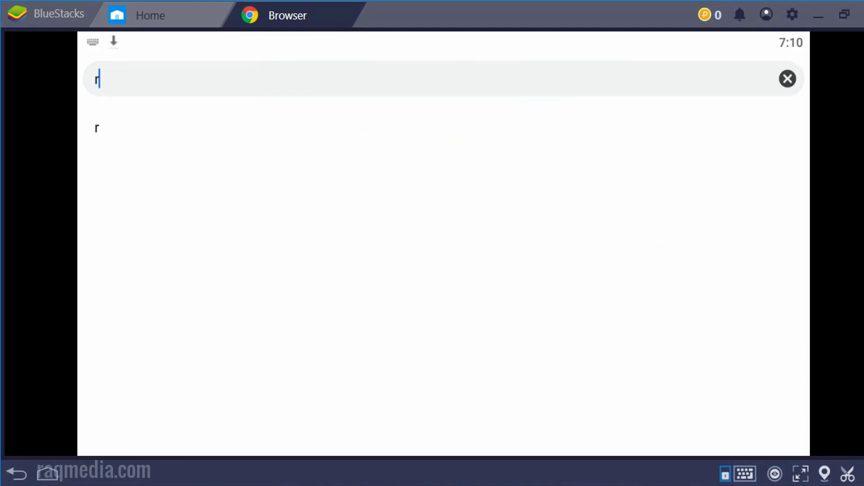
text(aqmedia)
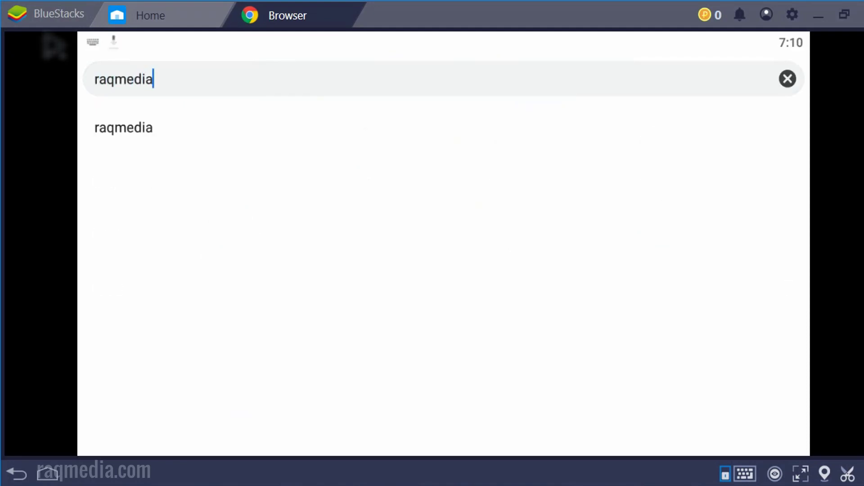
key(Return)
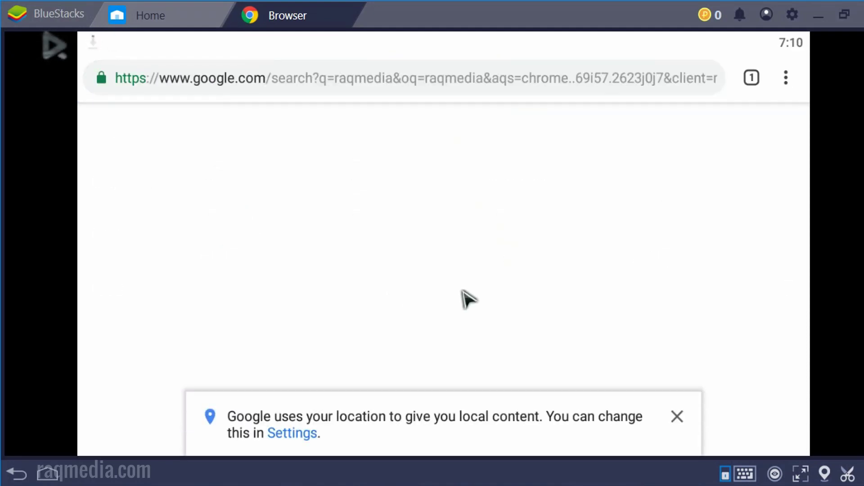
Look over the search results and open the "RaQMedia | Complexity Simplified" website.
scroll(466, 297, down, 1)
scroll(466, 298, down, 2)
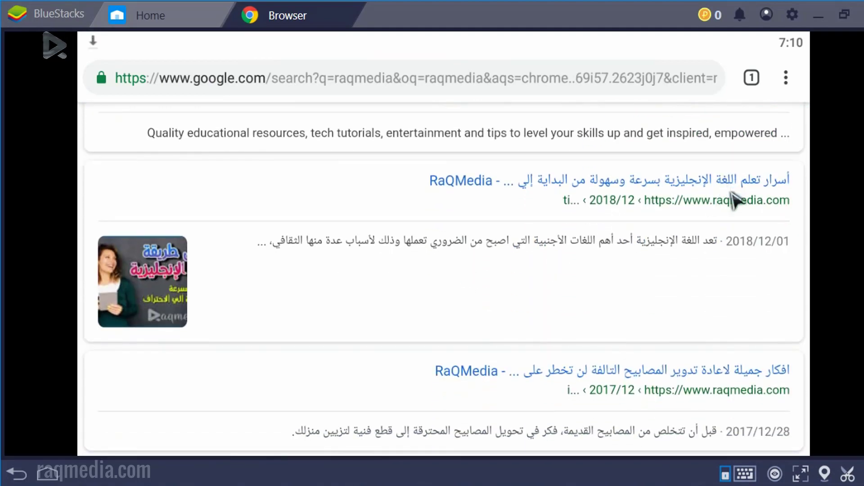
scroll(771, 303, down, 10)
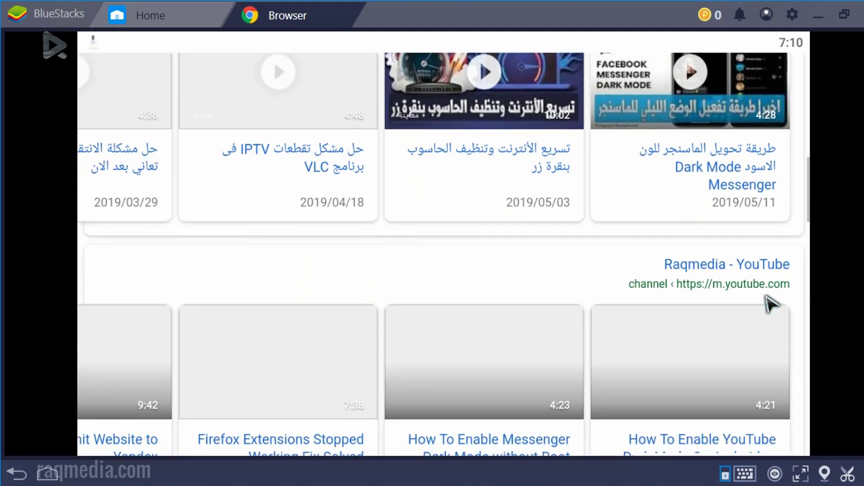
scroll(770, 303, down, 5)
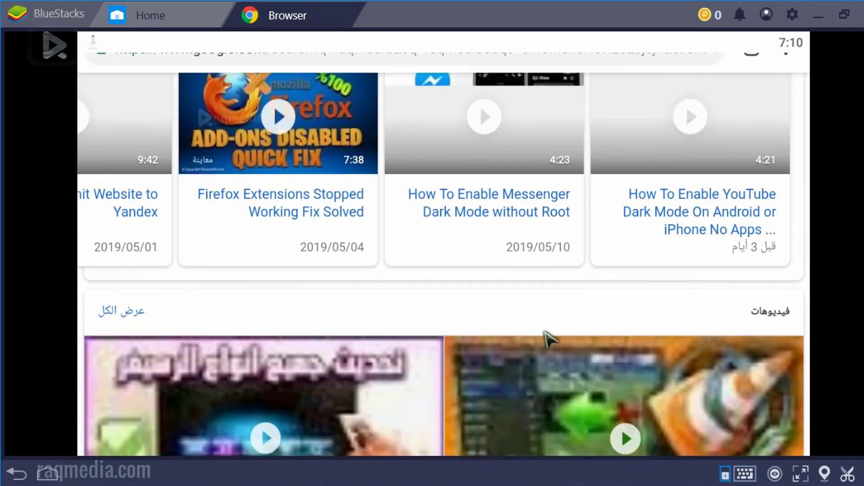
scroll(538, 344, up, 9)
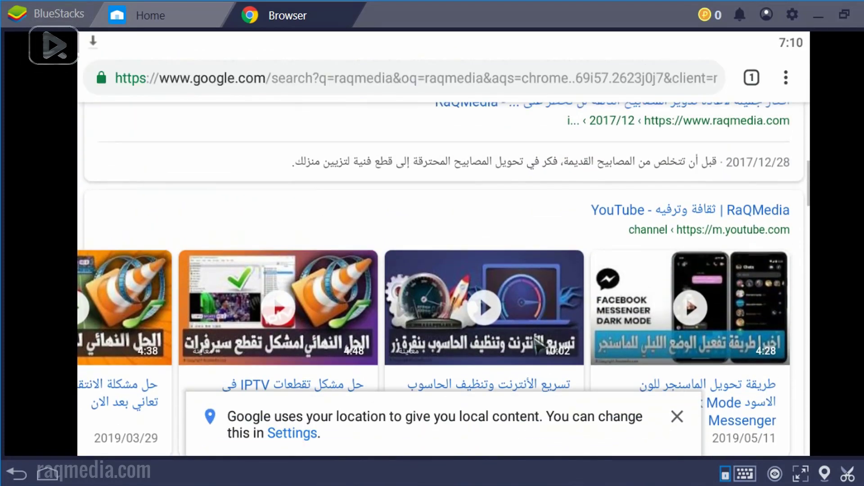
scroll(539, 345, up, 8)
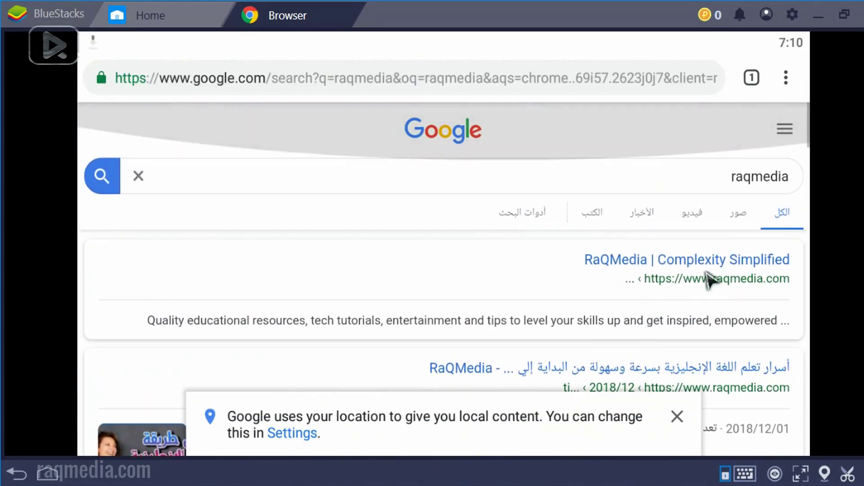
click(666, 262)
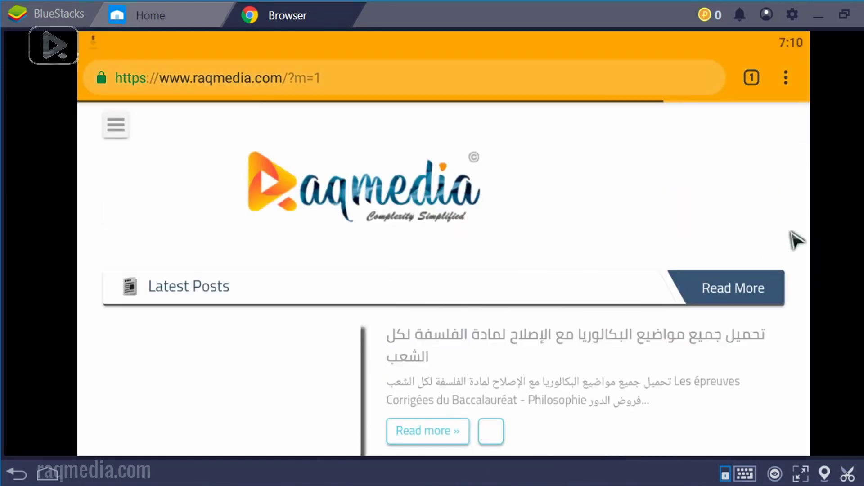
Look through the Latest Posts and Learn English Online sections of the RaQMedia website.
scroll(791, 330, down, 10)
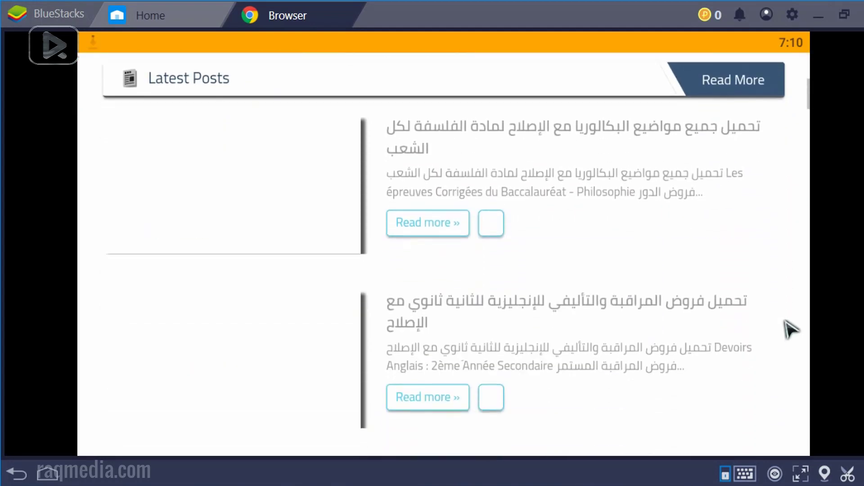
scroll(787, 328, down, 3)
scroll(788, 329, up, 12)
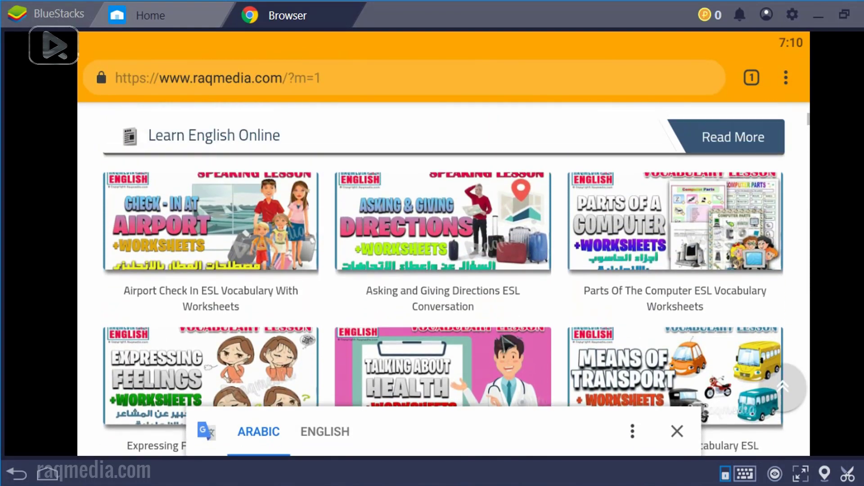
scroll(506, 344, up, 3)
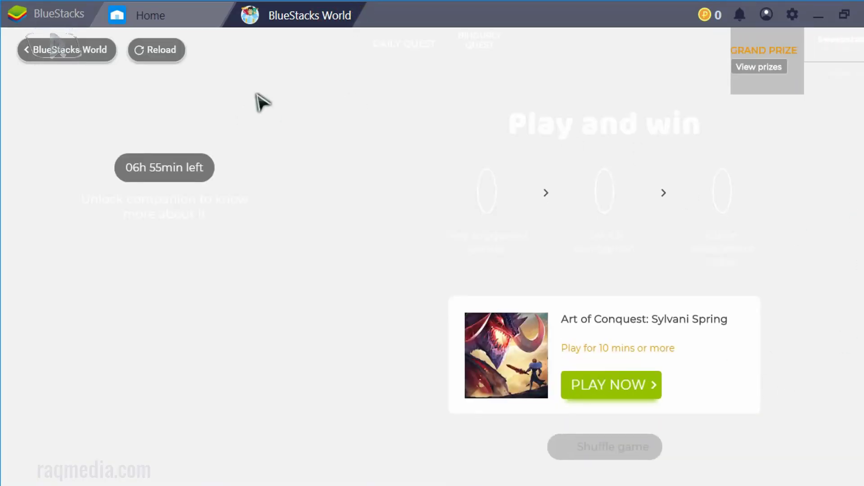
Close the BlueStacks World tab and show the additional apps on the Home screen.
click(356, 8)
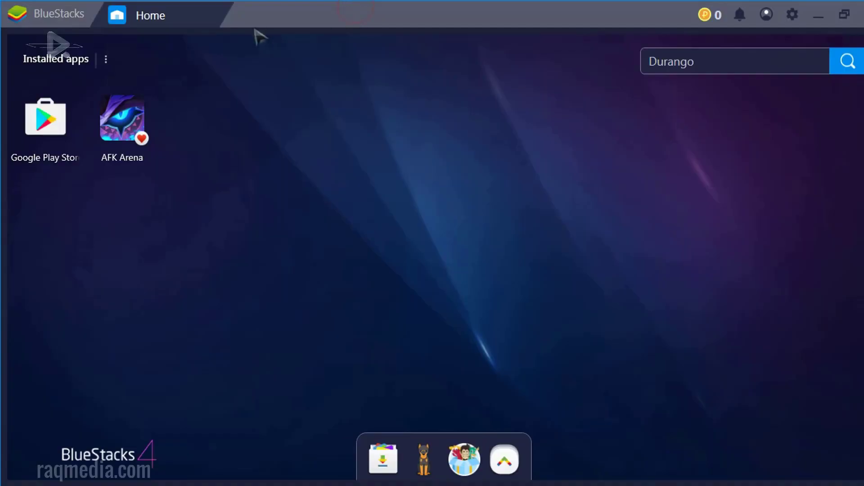
click(505, 460)
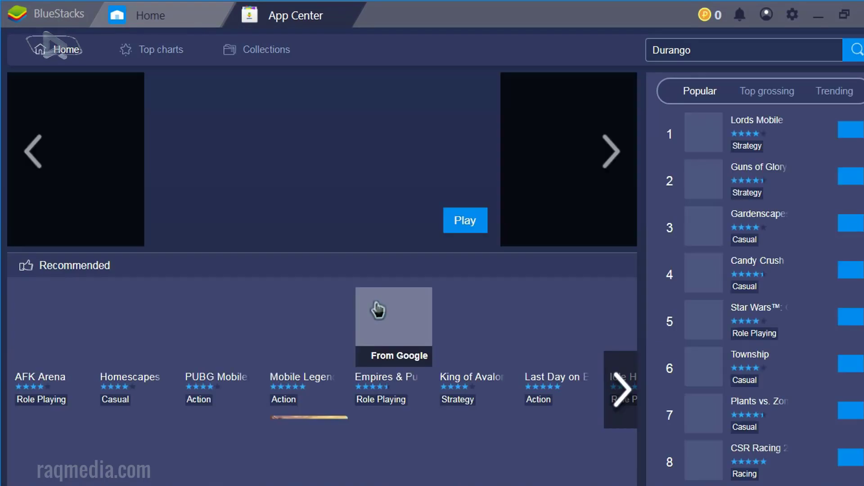
Look through the App Center's featured banners, recommended games, collections and popular games list.
scroll(646, 372, down, 3)
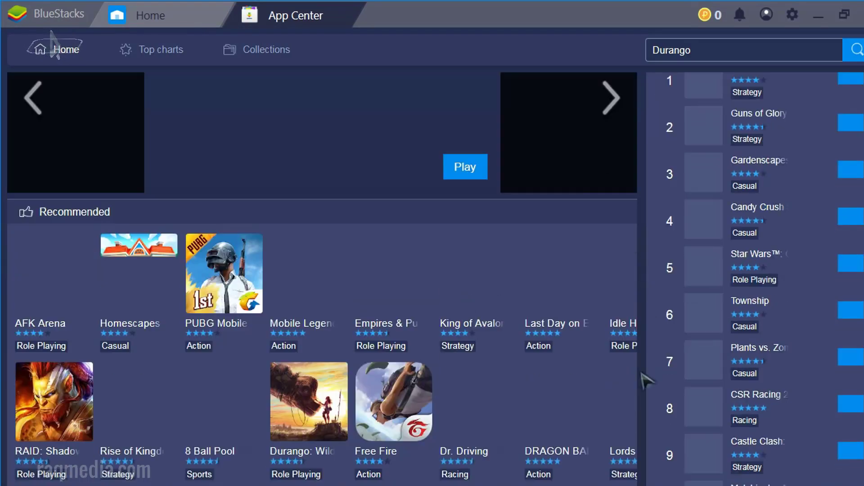
scroll(647, 380, down, 2)
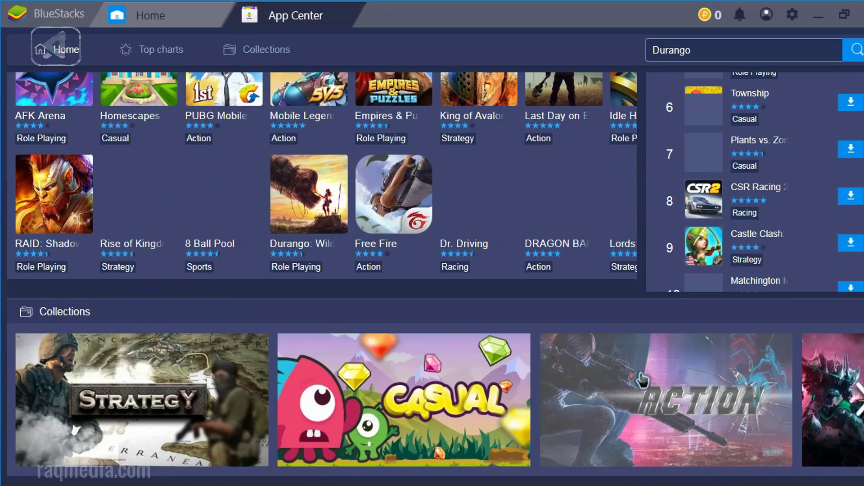
scroll(647, 379, up, 5)
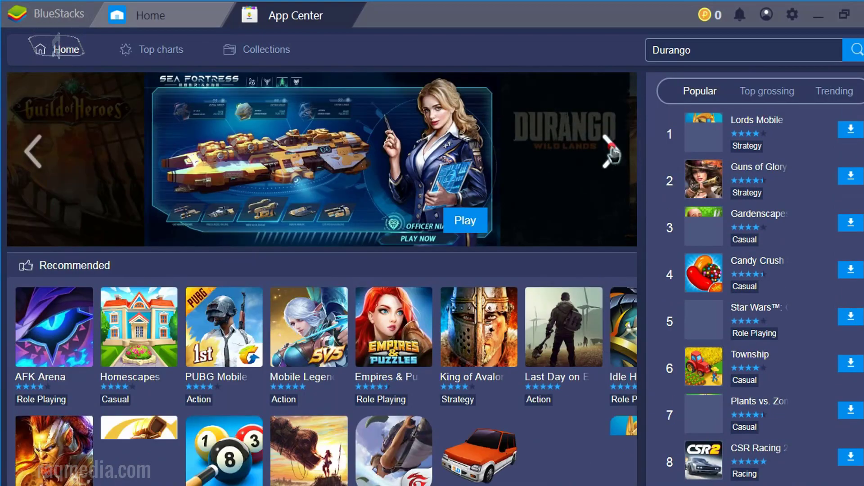
click(611, 151)
scroll(591, 349, down, 5)
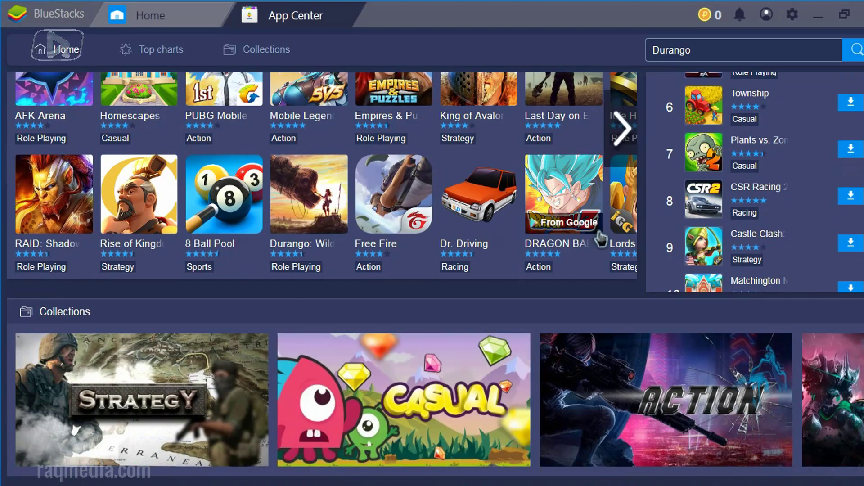
scroll(770, 301, up, 5)
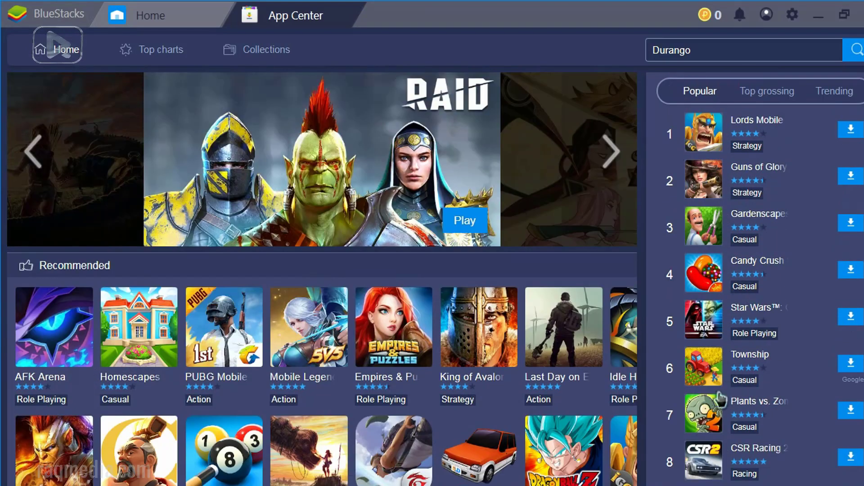
scroll(703, 400, down, 4)
scroll(709, 293, up, 4)
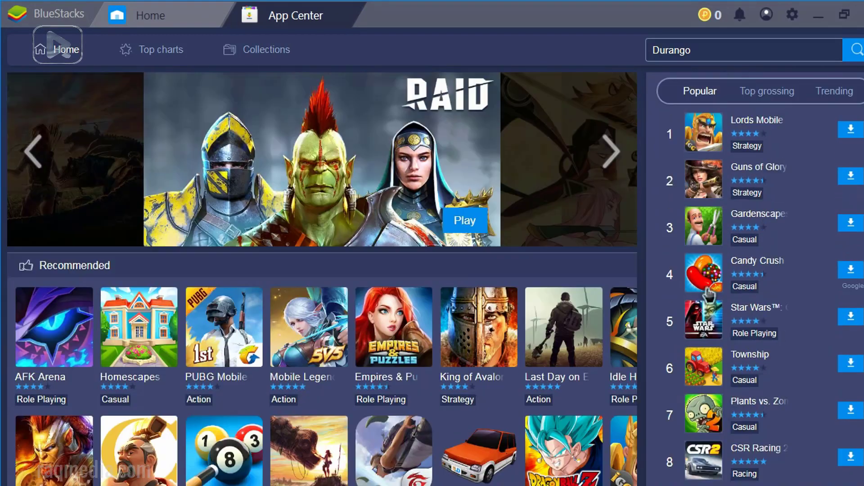
Show the top grossing and trending game lists, and open the store page of Archery Go from the trending list.
click(780, 96)
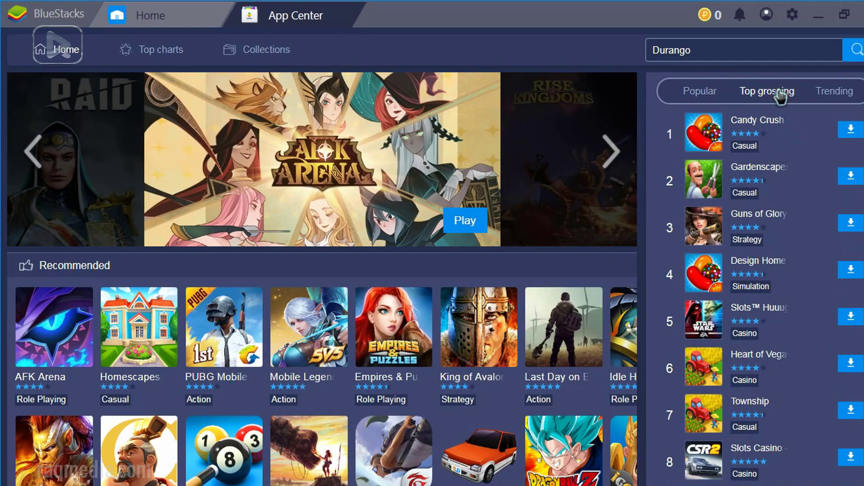
click(842, 93)
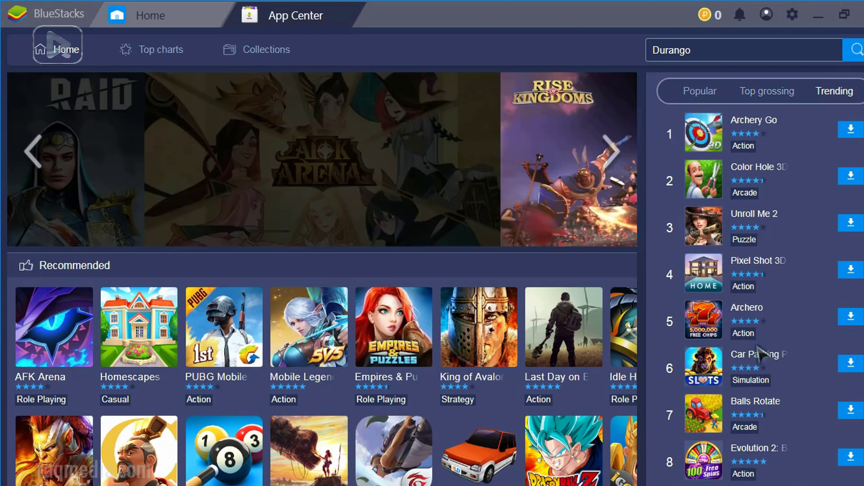
click(765, 122)
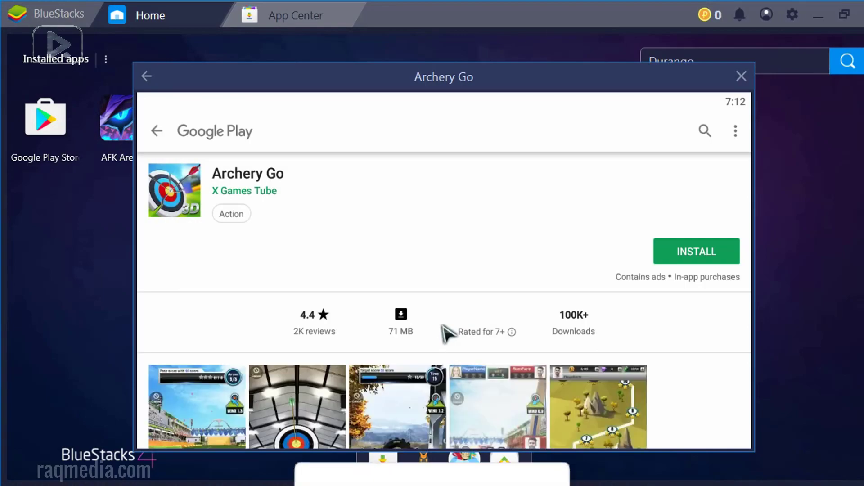
Look through Archery Go's store page, including its ratings, reviews, similar games and other games by the developer.
scroll(445, 333, down, 3)
scroll(445, 333, down, 10)
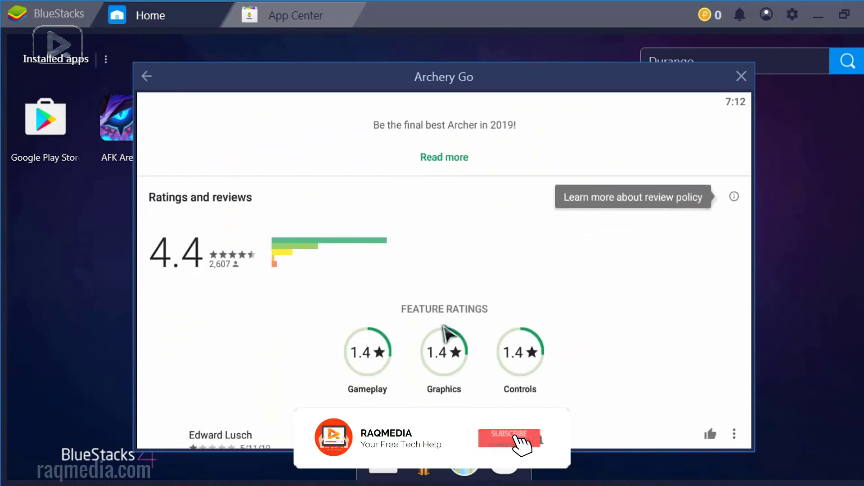
scroll(446, 333, down, 10)
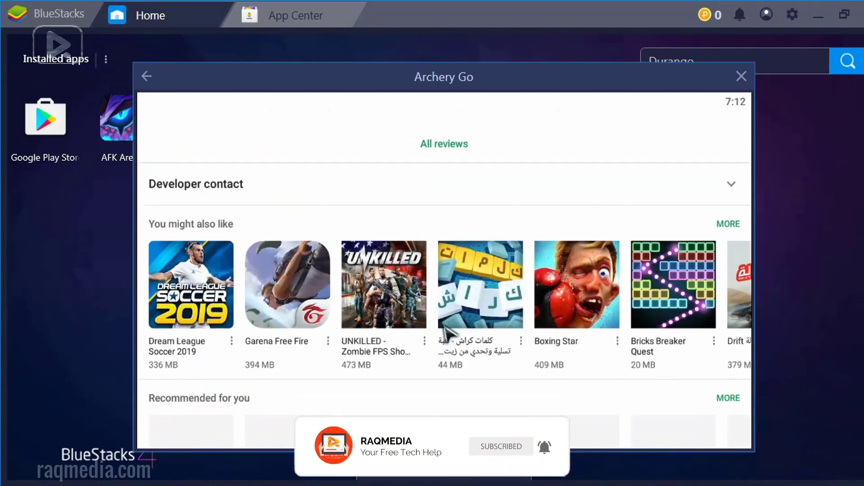
scroll(460, 331, down, 8)
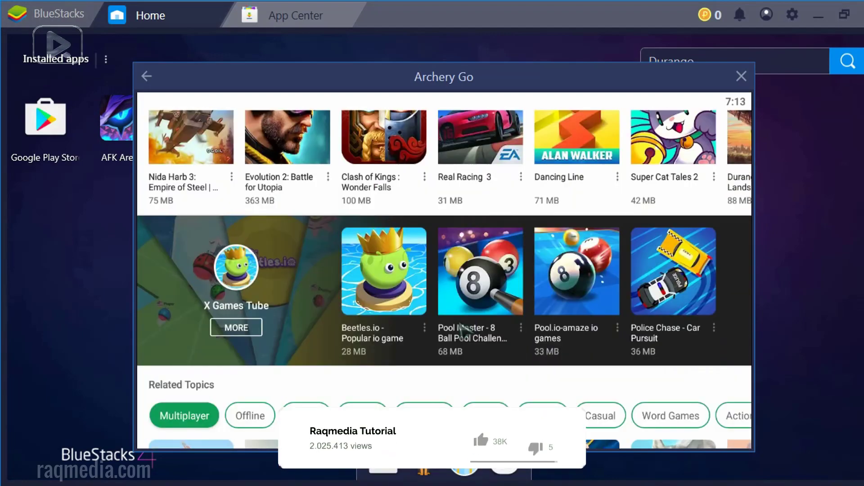
scroll(461, 331, down, 2)
scroll(460, 329, up, 8)
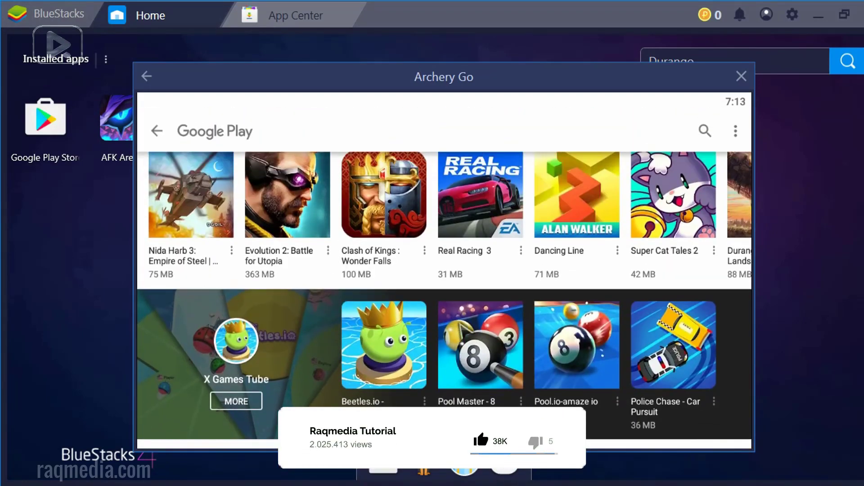
scroll(464, 331, up, 12)
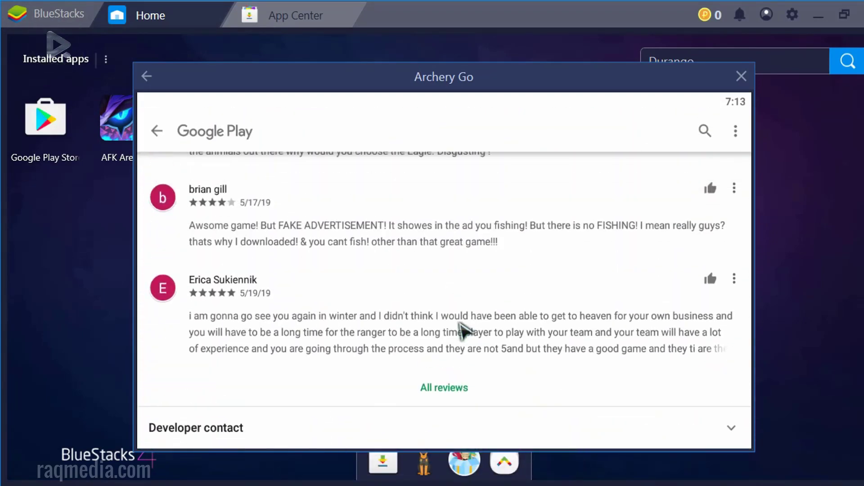
scroll(463, 331, up, 6)
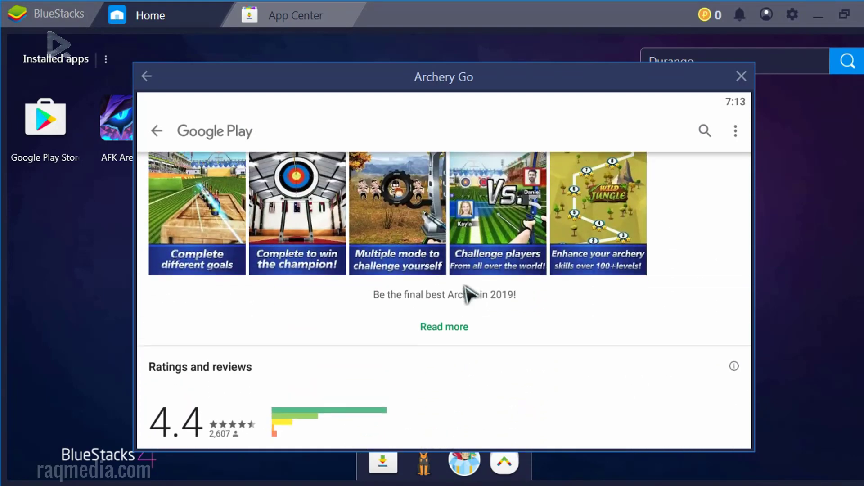
Open Archery Go's full description, read through its update notes, age rating and app info, and return to the store page.
click(456, 334)
scroll(624, 335, down, 8)
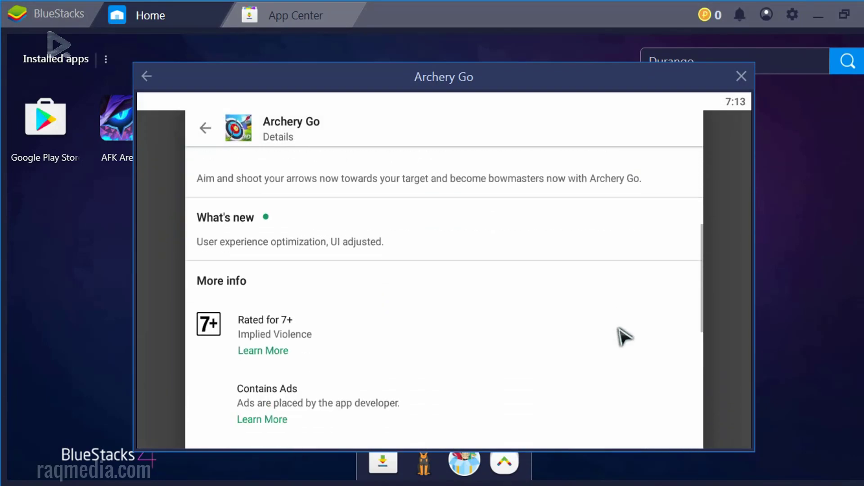
scroll(623, 335, down, 3)
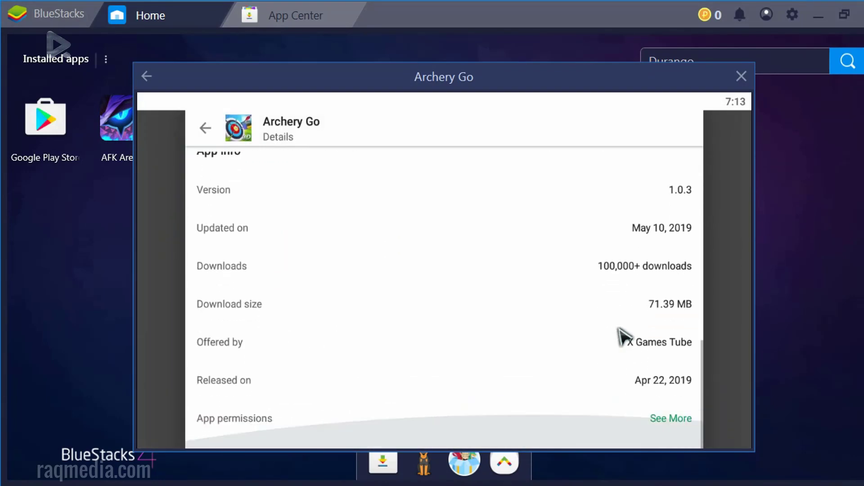
click(724, 210)
scroll(334, 320, up, 5)
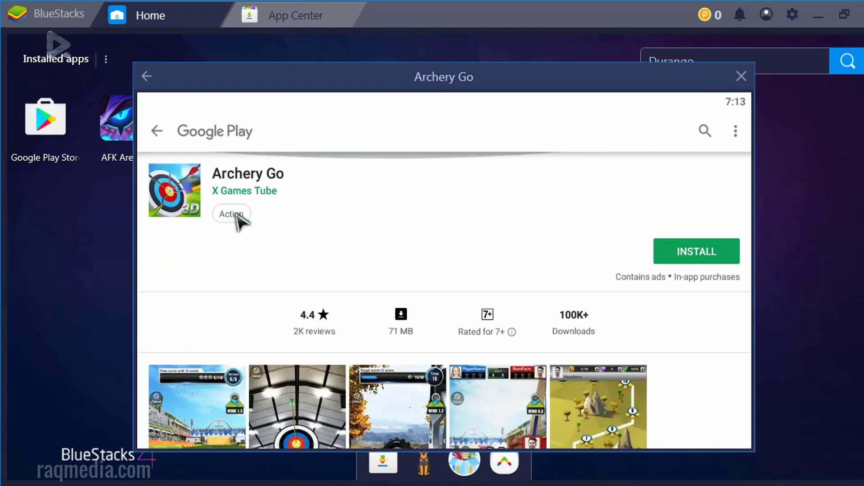
Review Archery Go's preview images and rating summary once more, and close its store window.
scroll(703, 390, down, 5)
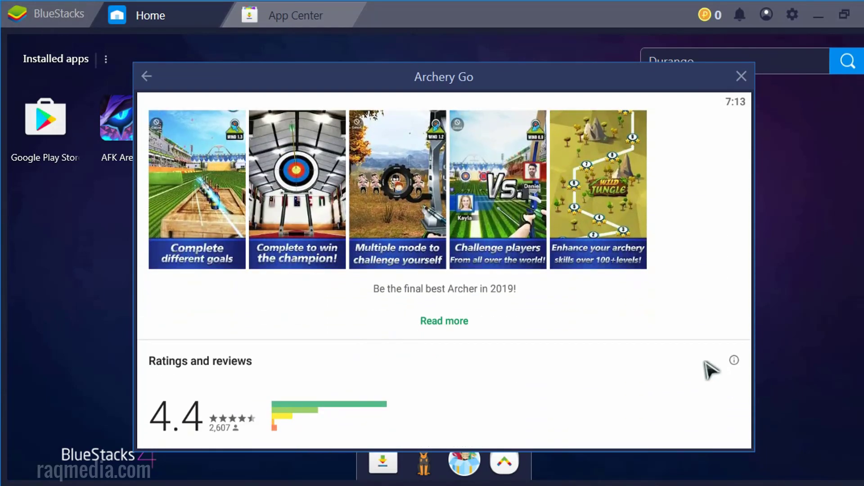
scroll(709, 367, up, 3)
scroll(711, 369, up, 3)
click(741, 77)
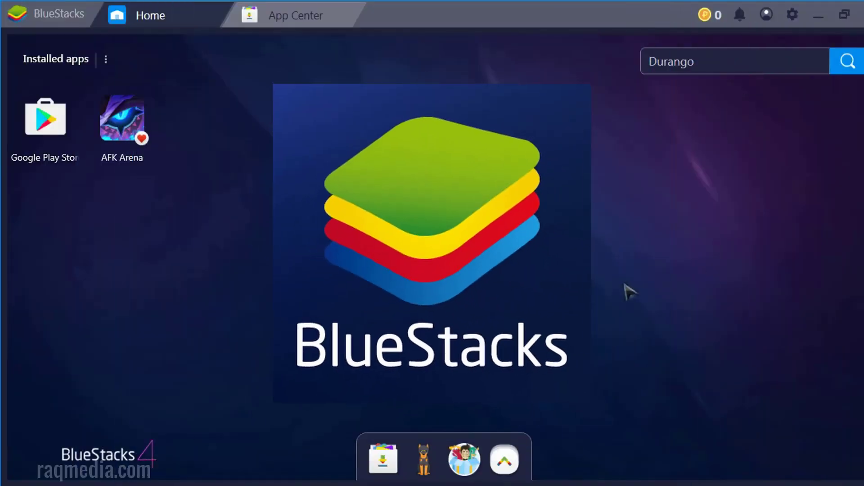